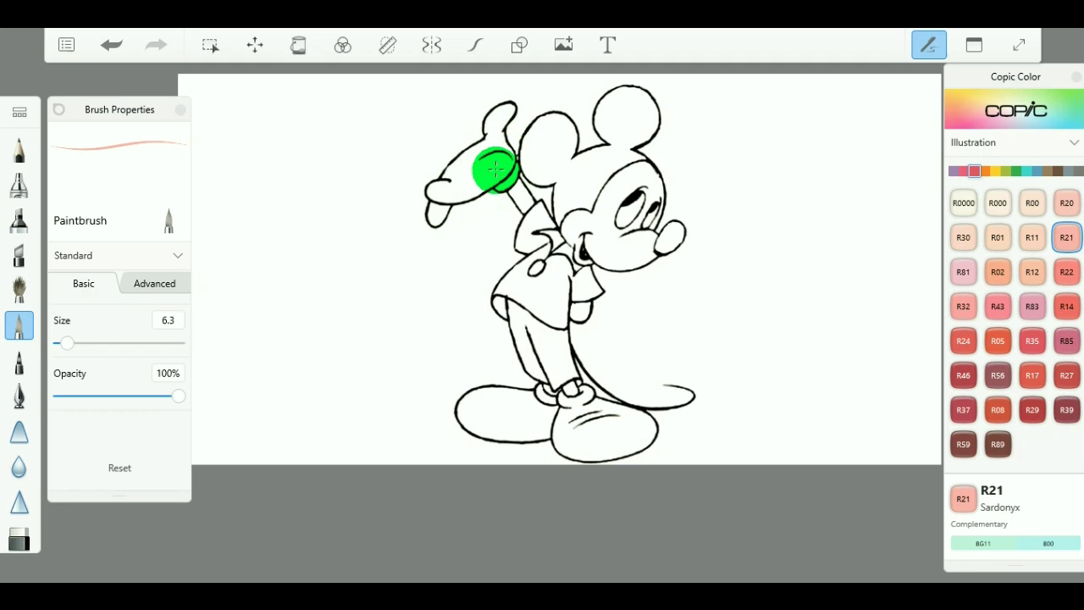
- Flood-fill the raised hand and its separate lower finger with BG01 Aqua Blue
mouse_move(508, 164)
left_mouse_down()
mouse_move(431, 220)
mouse_move(482, 150)
mouse_move(488, 119)
left_mouse_up()
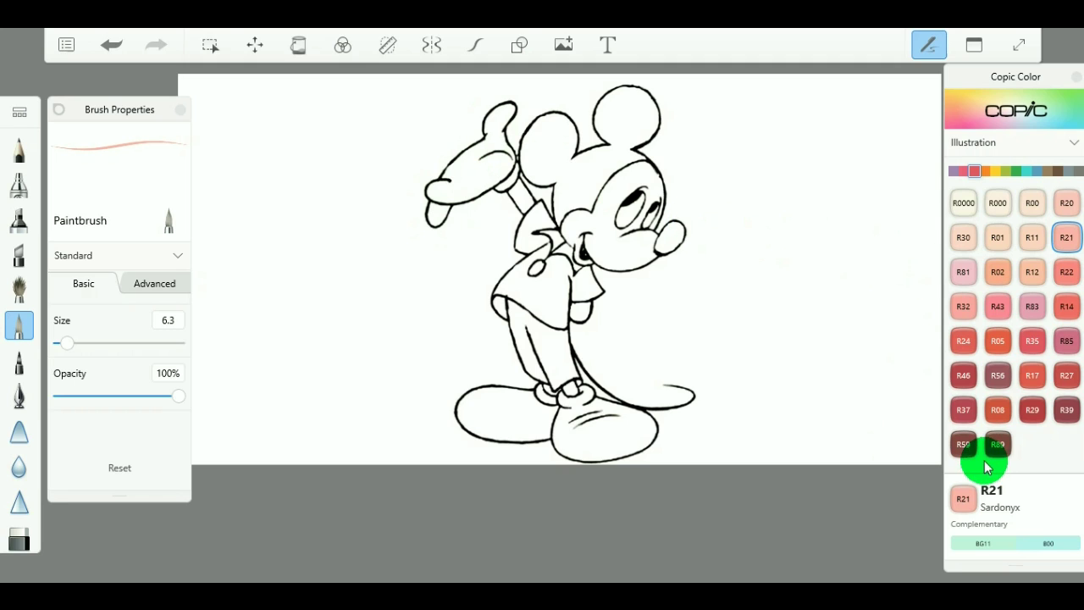
left_click(1027, 172)
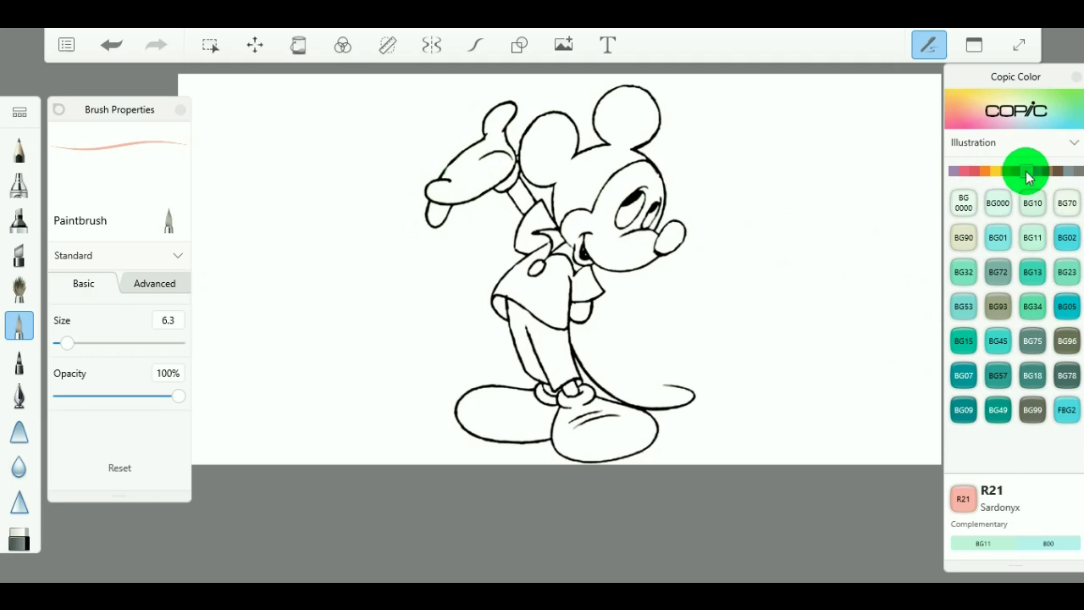
left_click(997, 237)
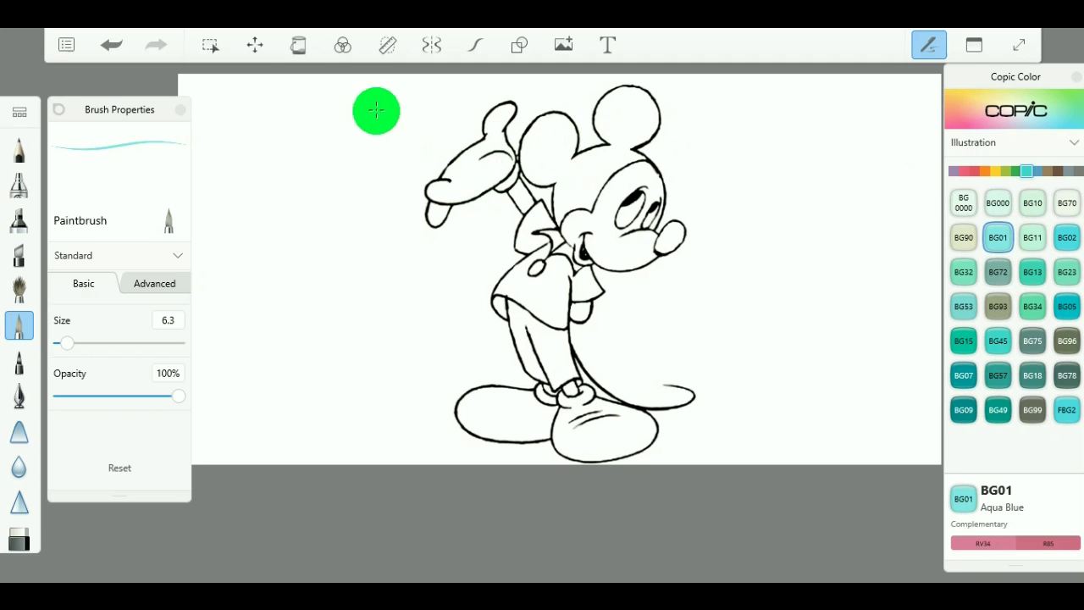
left_click(298, 48)
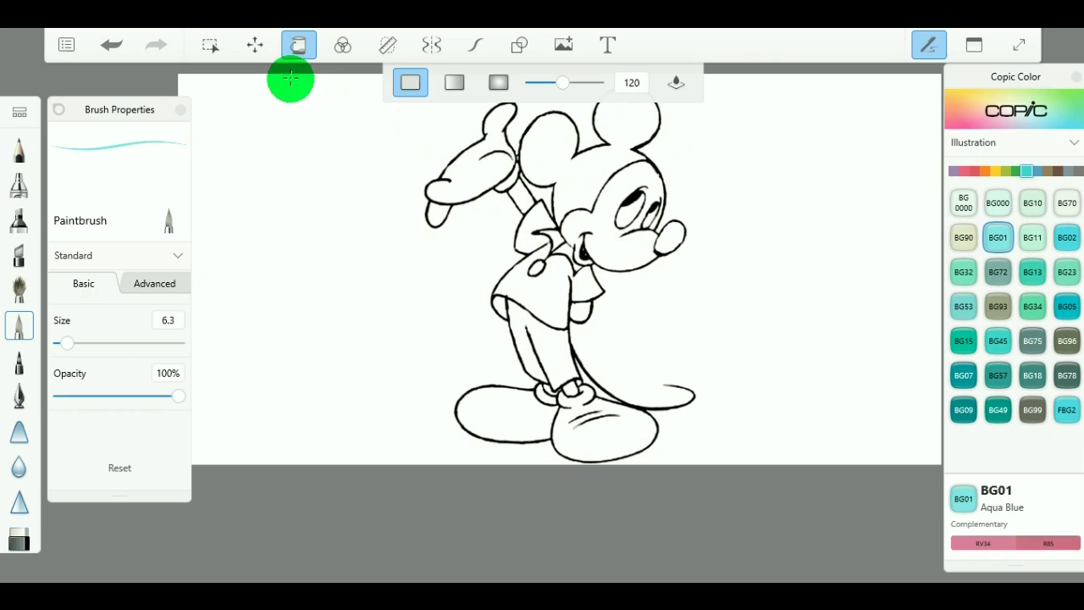
left_click(476, 173)
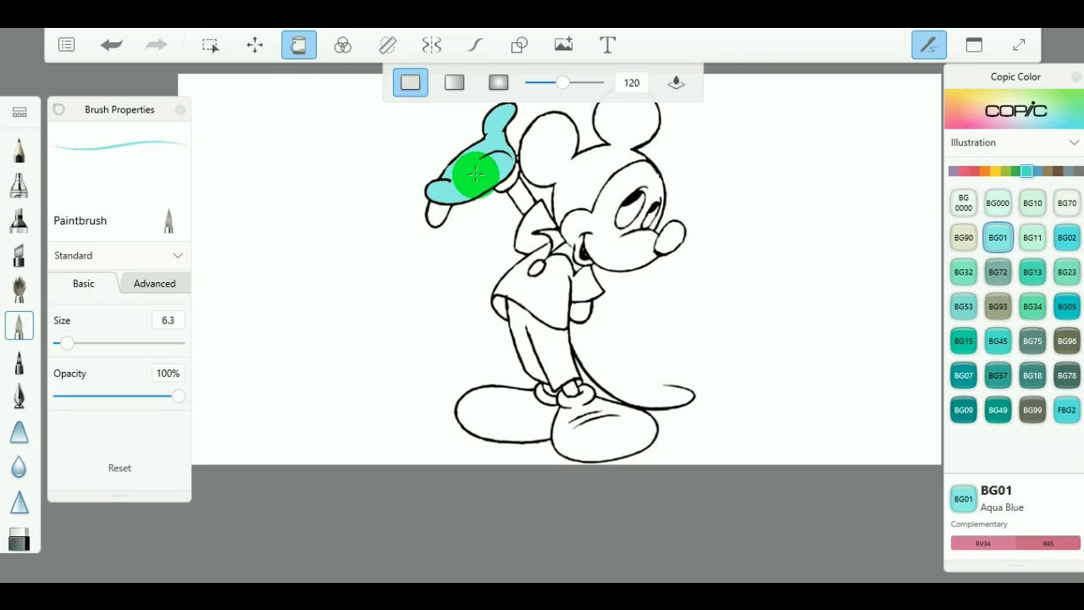
left_click(439, 214)
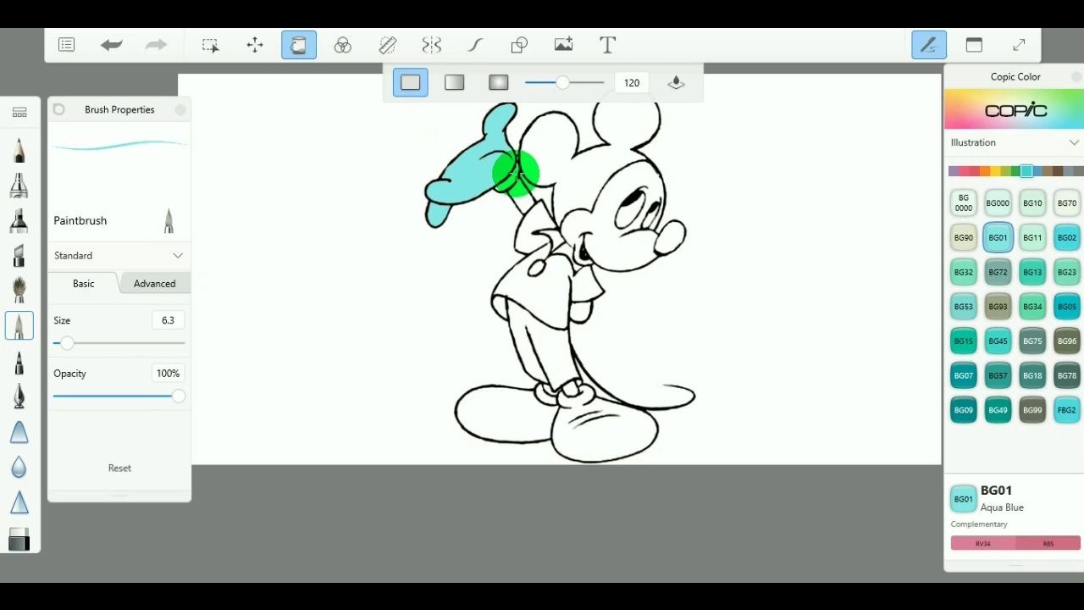
- Fill the cuff at the wrist of the raised hand with Y02 Canary Yellow
left_click(996, 172)
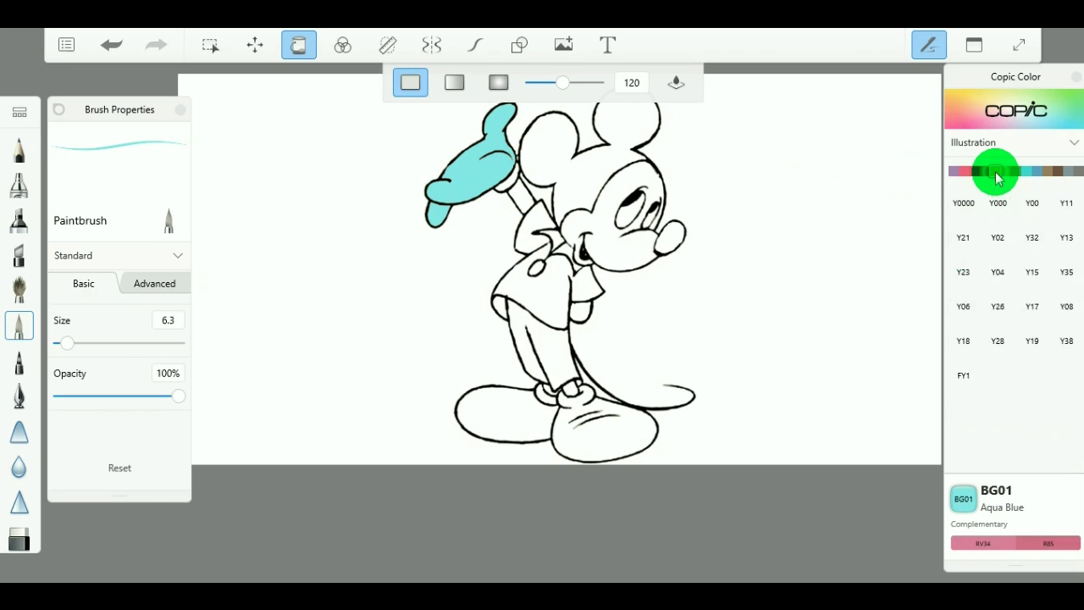
left_click(997, 241)
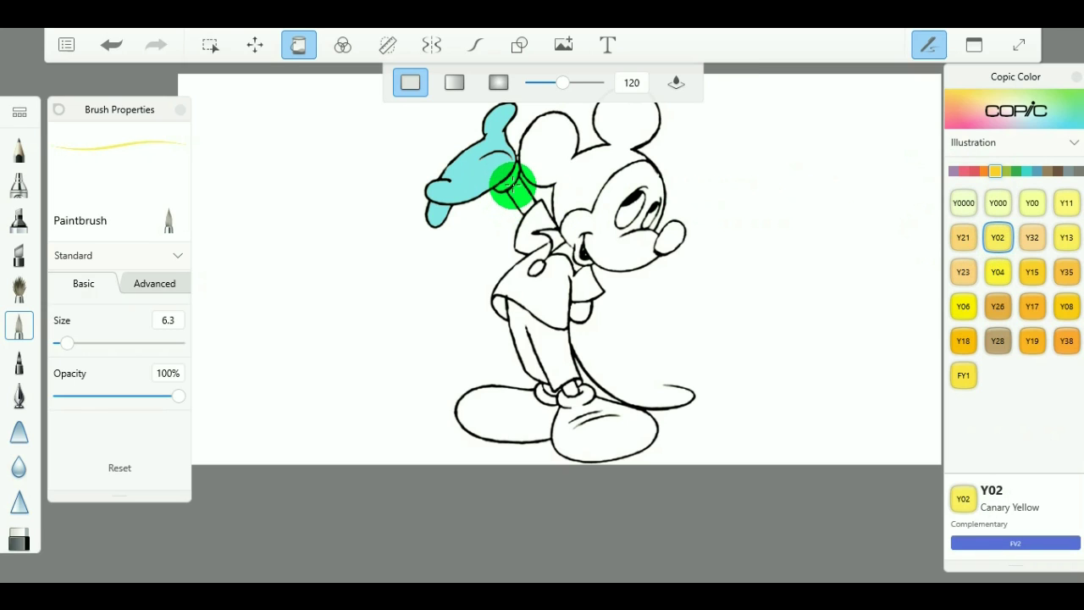
left_click_drag(508, 180, 506, 175)
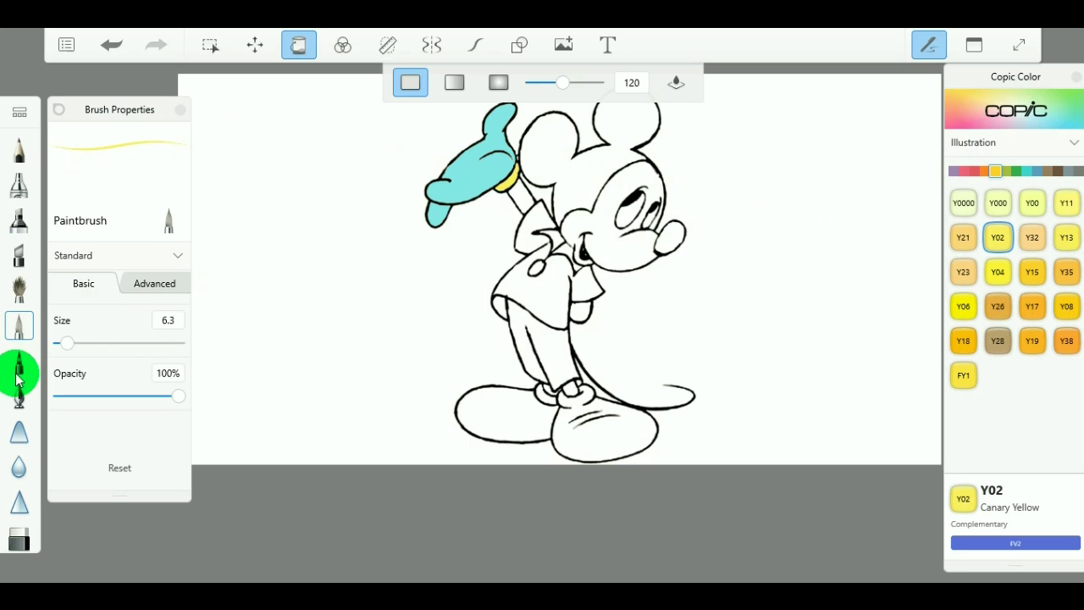
- Draw the head outline between the two ears with the Pencil at 2H/1.0 in 110 Special Black
left_click(21, 154)
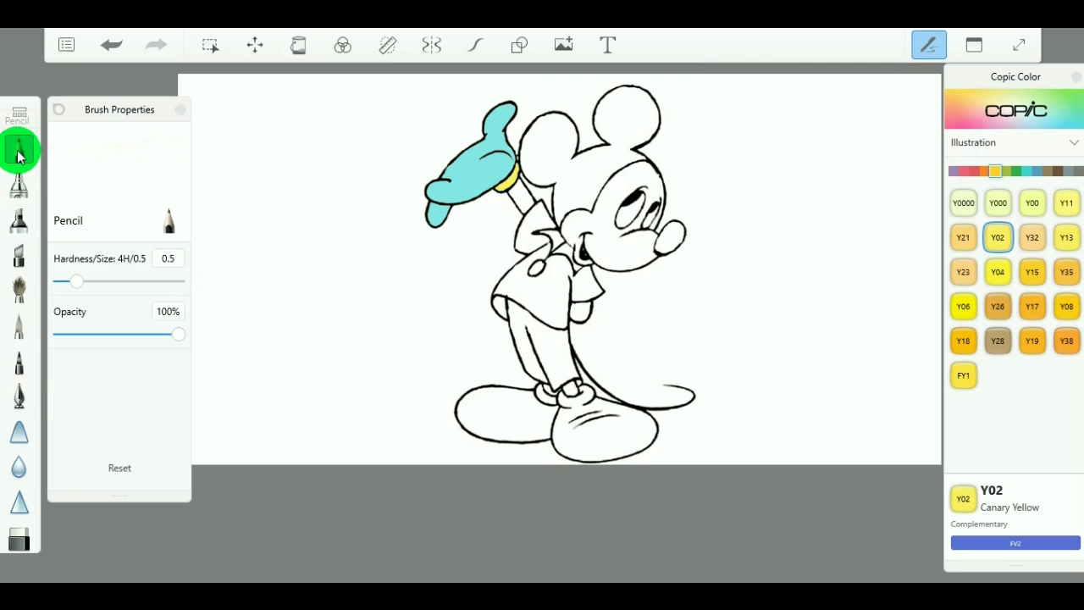
left_click(1058, 171)
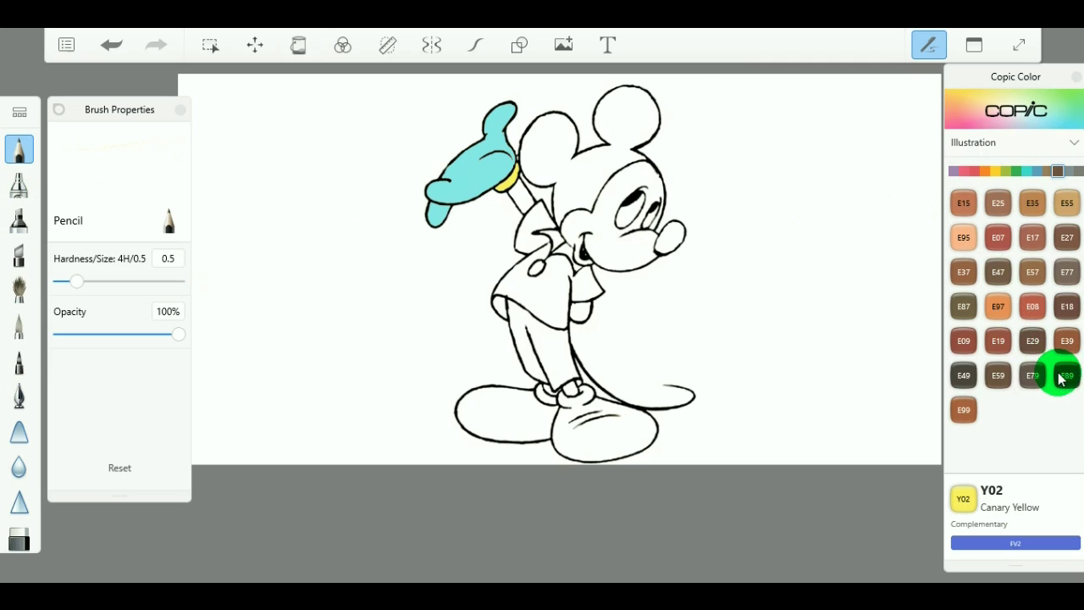
left_click(1074, 171)
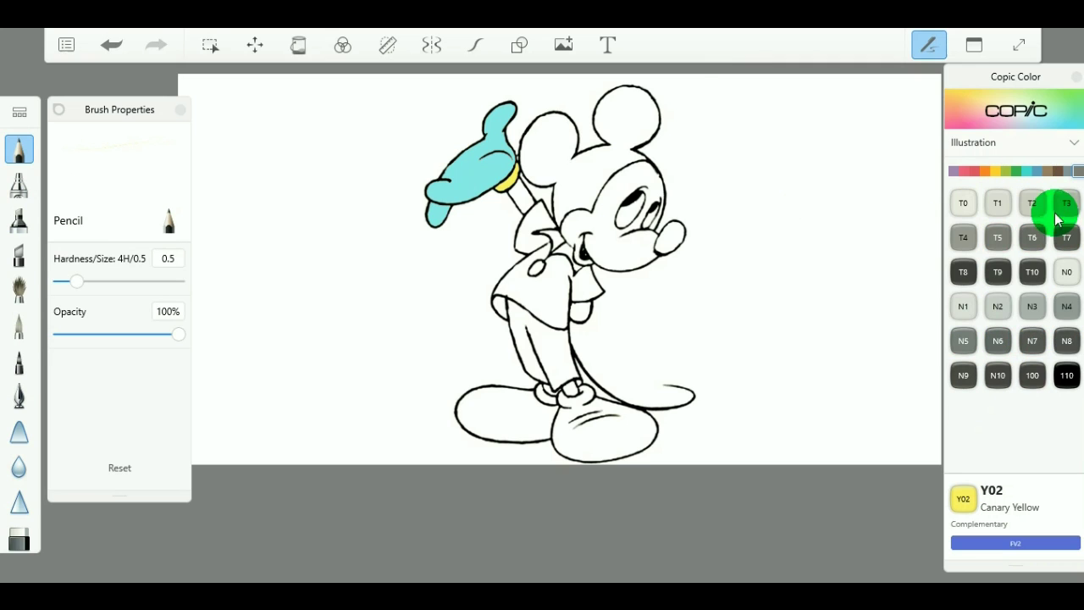
left_click(1064, 373)
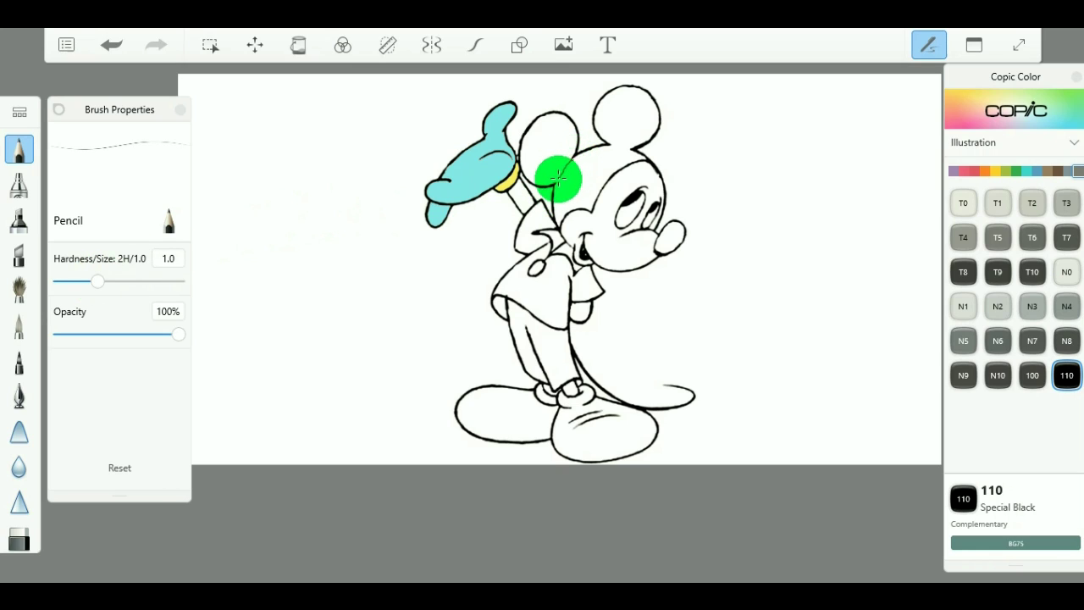
mouse_move(554, 181)
left_mouse_down()
mouse_move(571, 157)
mouse_move(604, 145)
left_mouse_up()
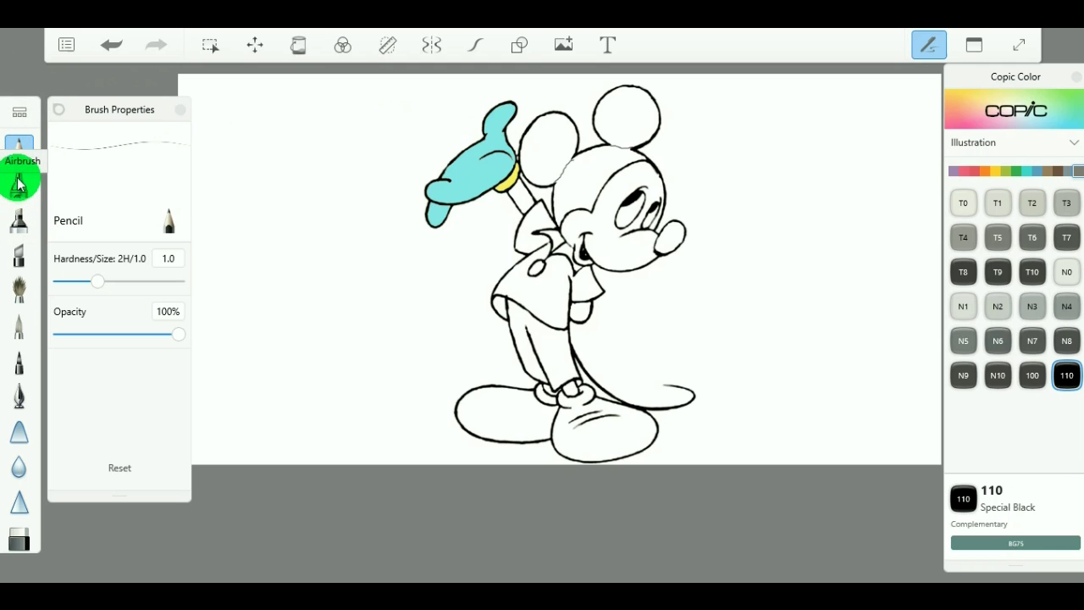
- Choose the Felt Tip Pen, try a solid flood fill of Special Black on the background beside the figure, and undo it
left_click(15, 370)
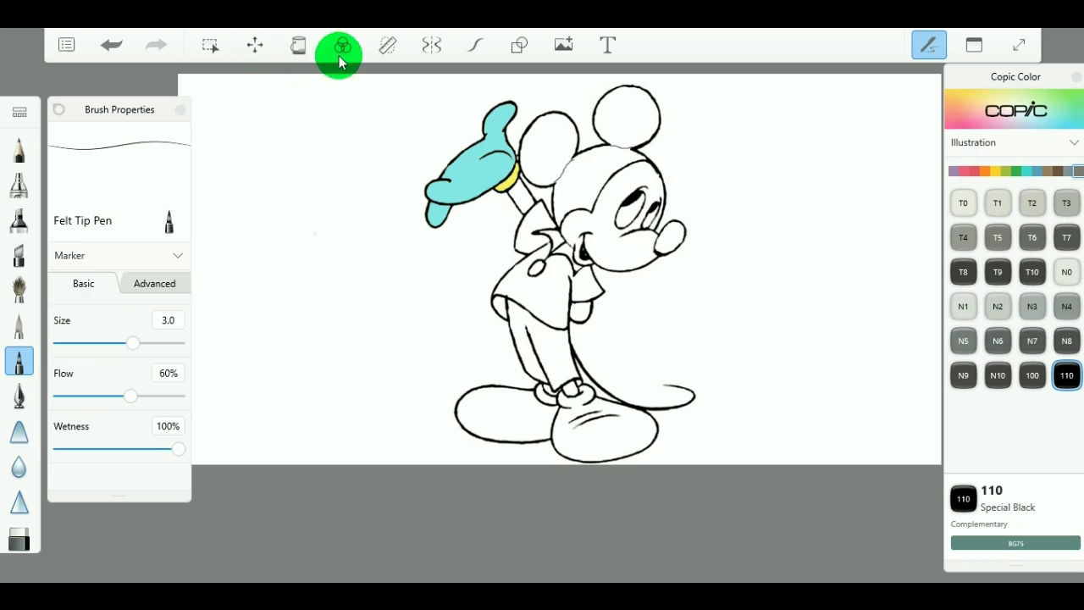
left_click(298, 45)
left_click(411, 82)
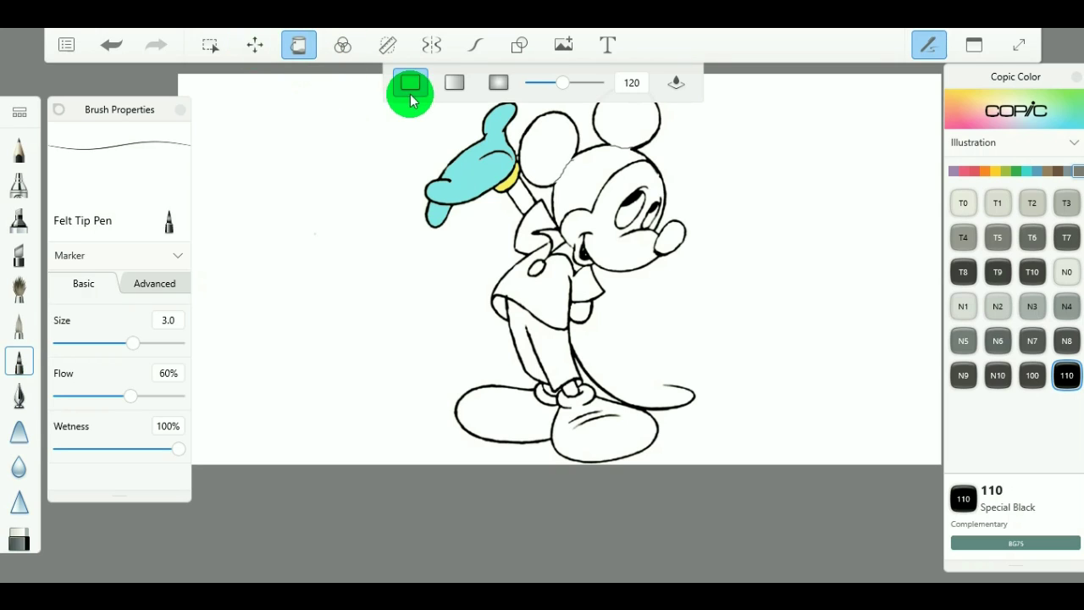
left_click(348, 308)
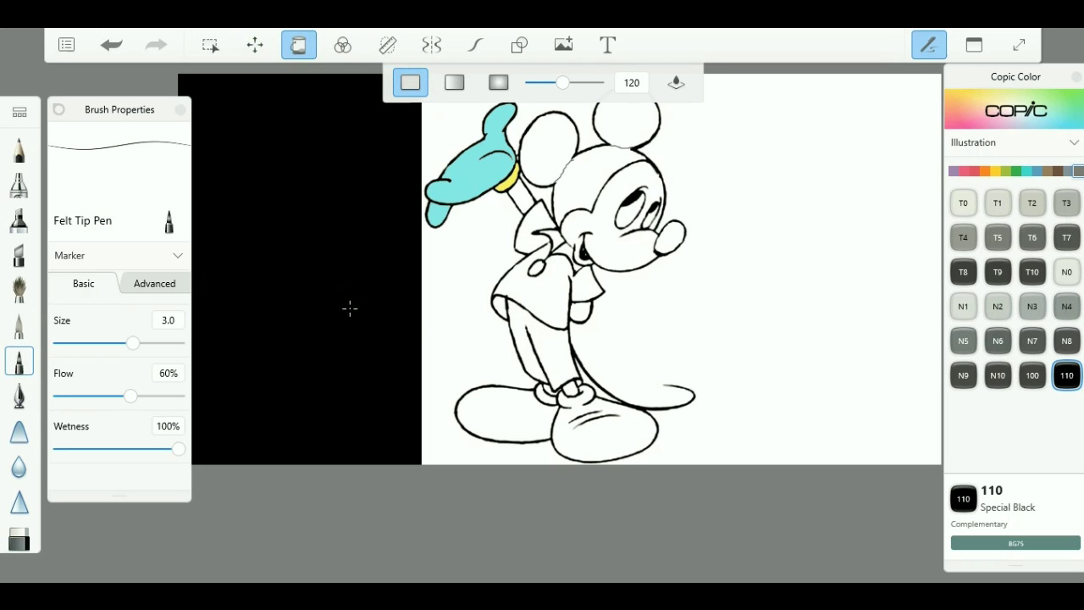
key("ctrl+z")
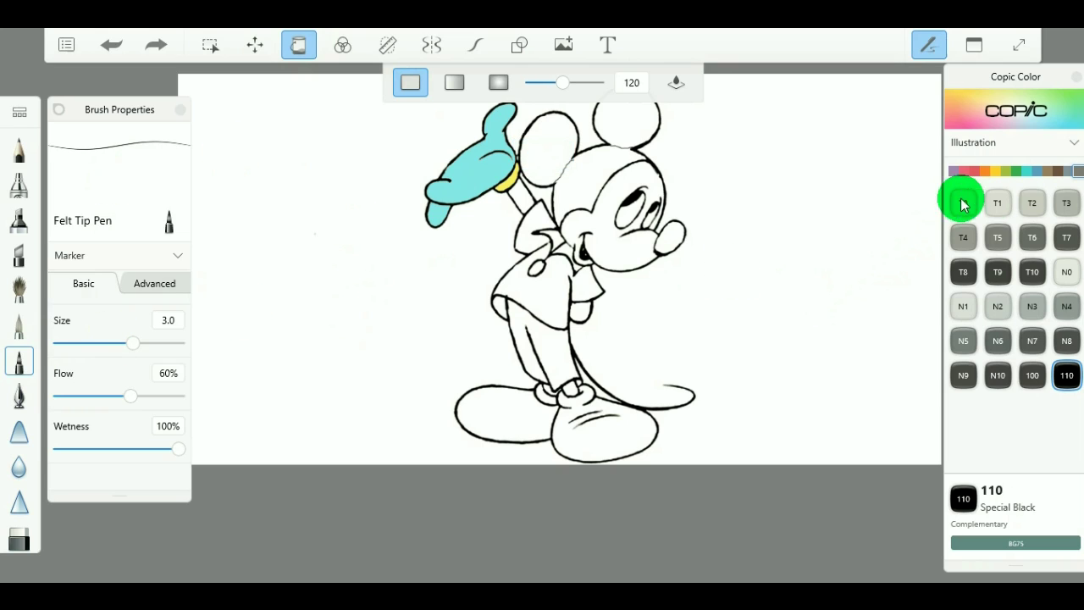
- Flood-fill both ears with Y04 Acacia
left_click(1028, 171)
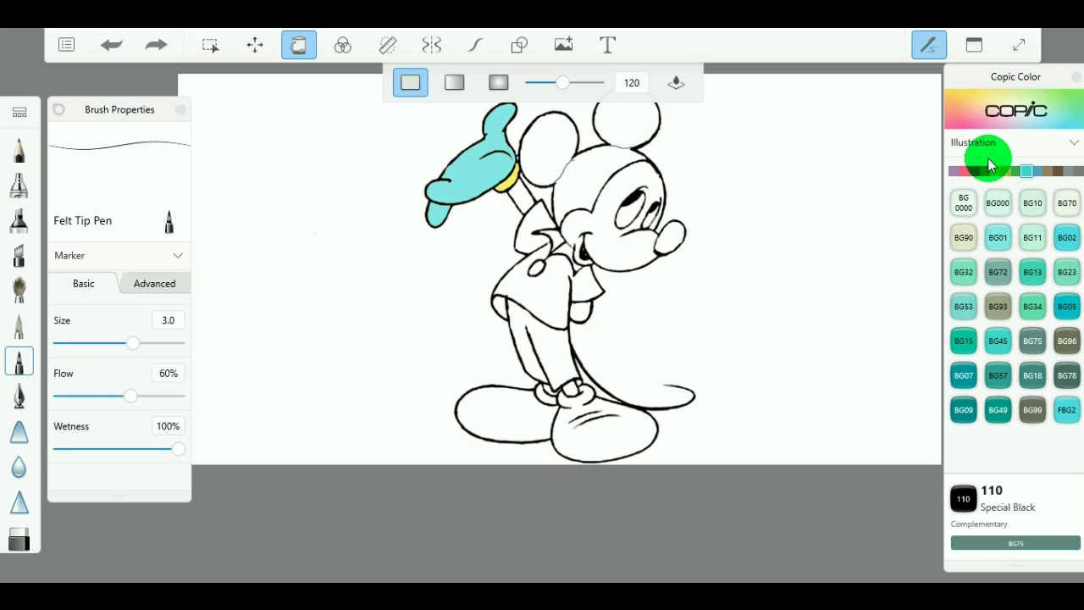
left_click(995, 171)
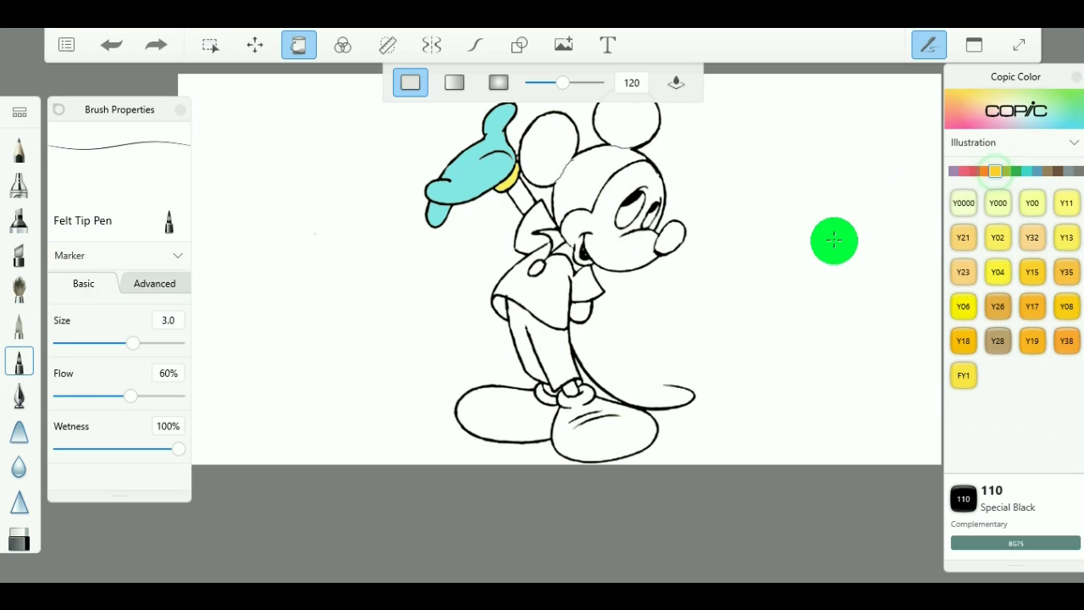
left_click(1000, 272)
left_click_drag(539, 167, 547, 146)
left_click_drag(618, 123, 661, 114)
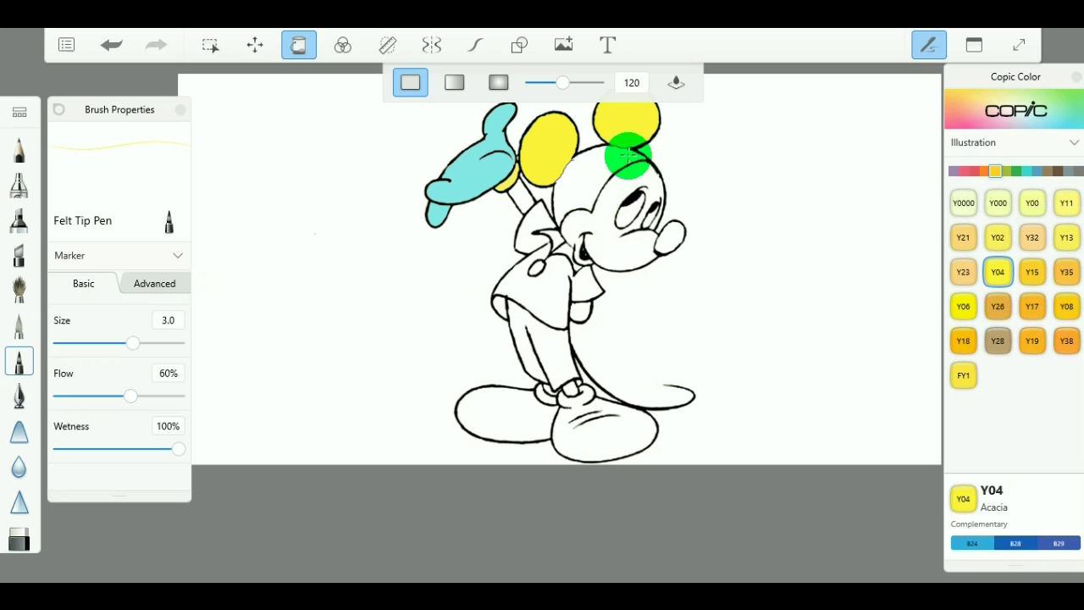
- Fill the top and back of the head with T10 Toner Gray No.10
left_click(1058, 172)
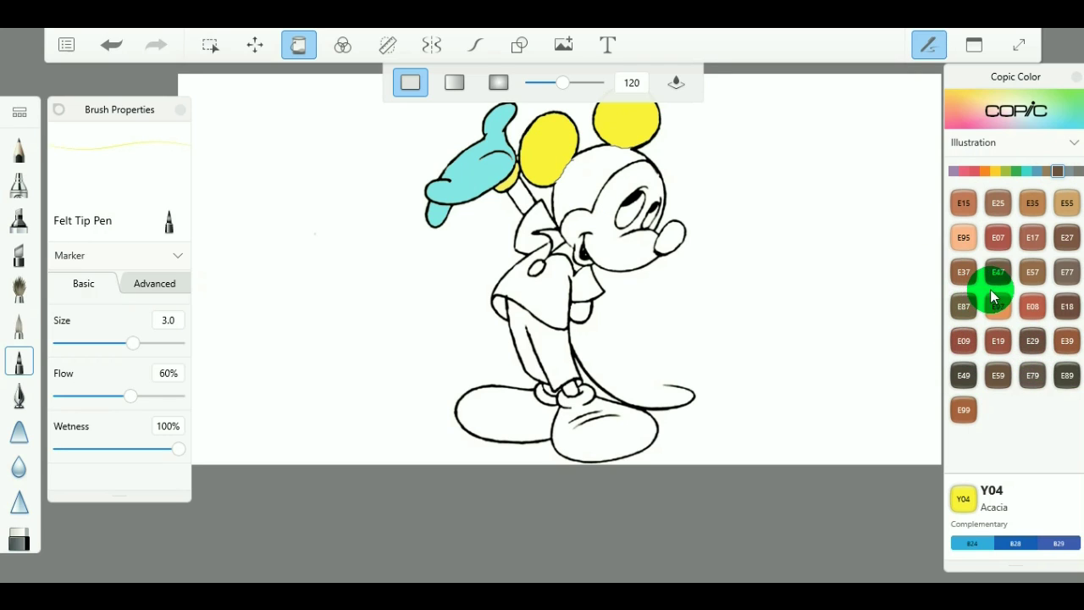
left_click(1077, 173)
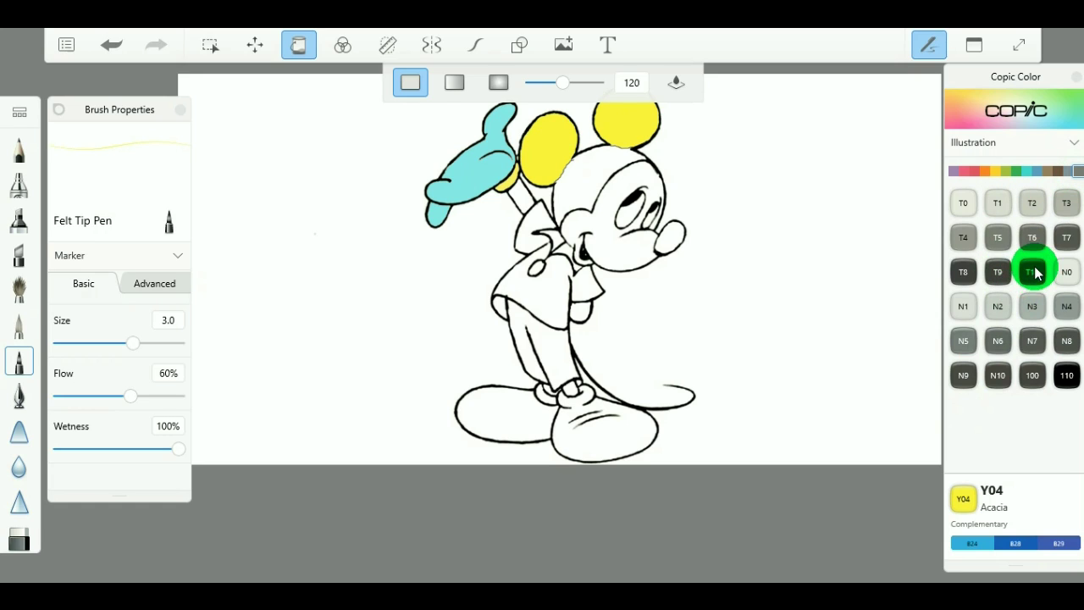
left_click(1031, 272)
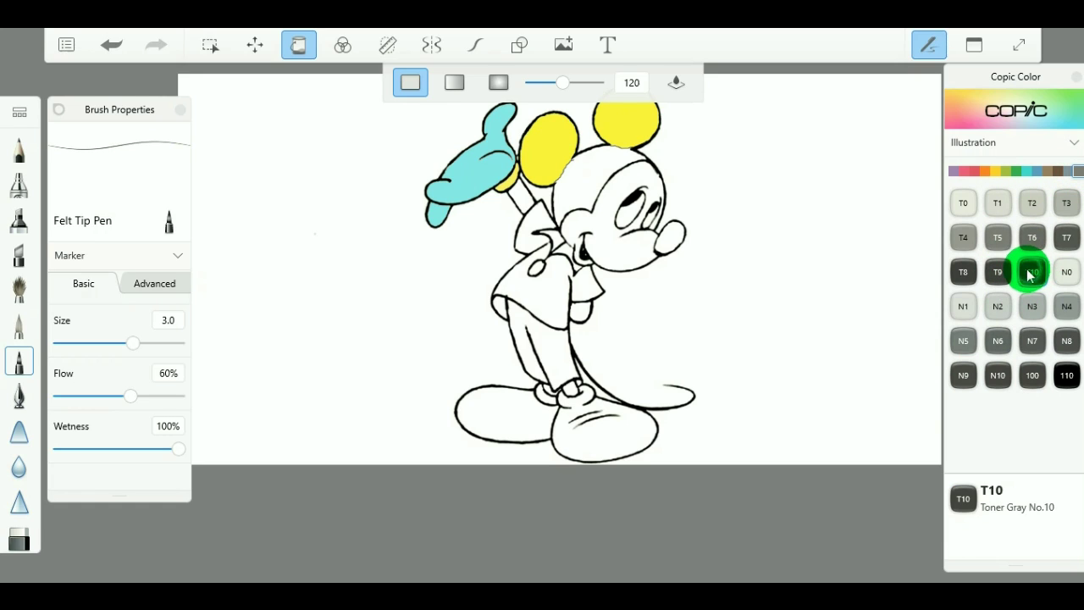
left_click(593, 176)
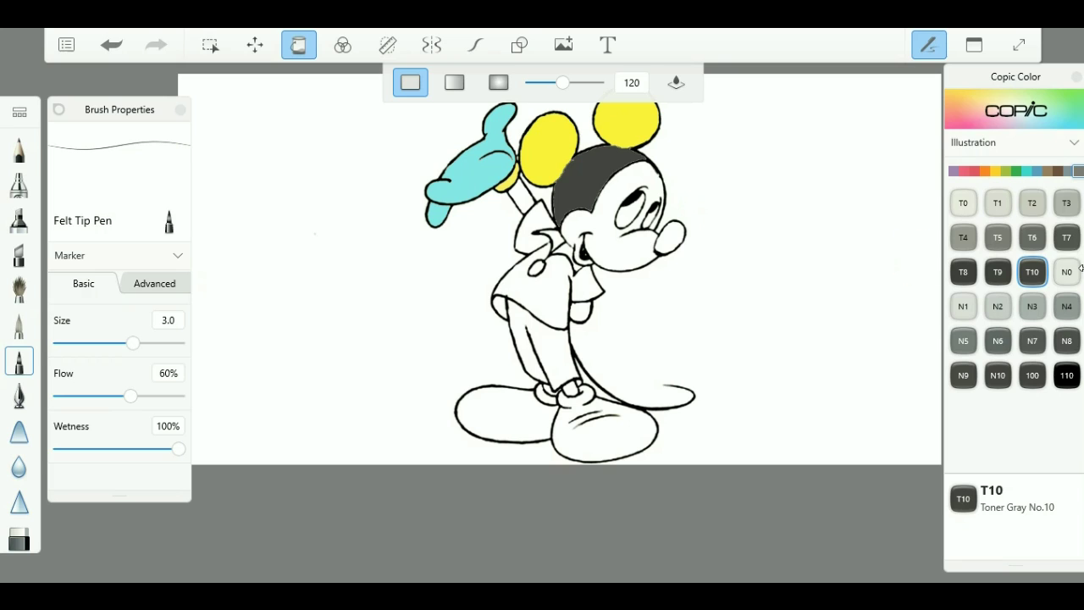
- Fill the face with RV10 Pale Pink and the nose with T10 Toner Gray No.10
left_click(964, 172)
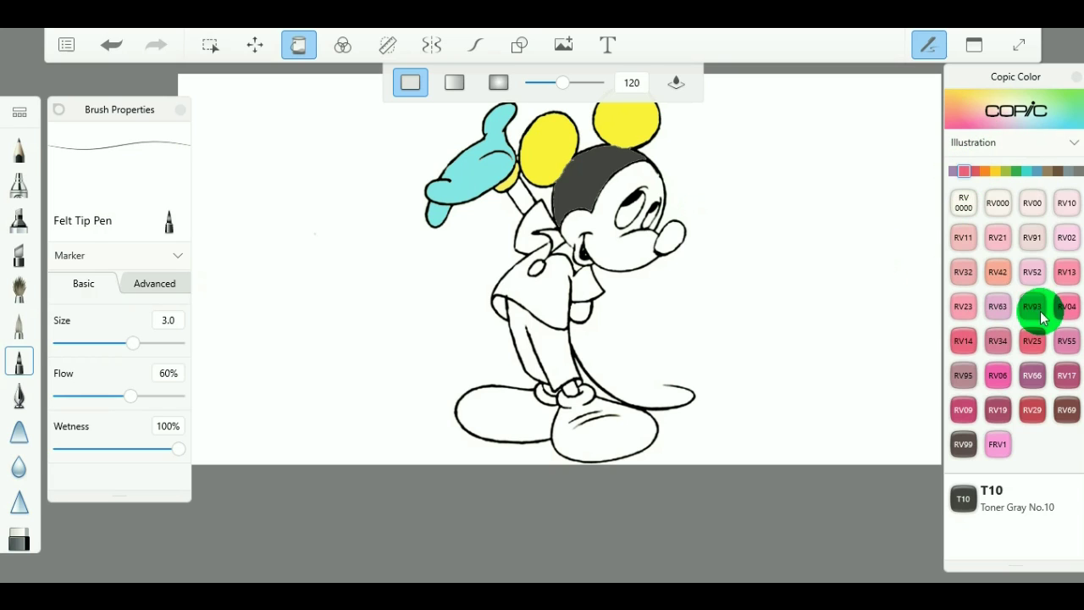
left_click(1067, 203)
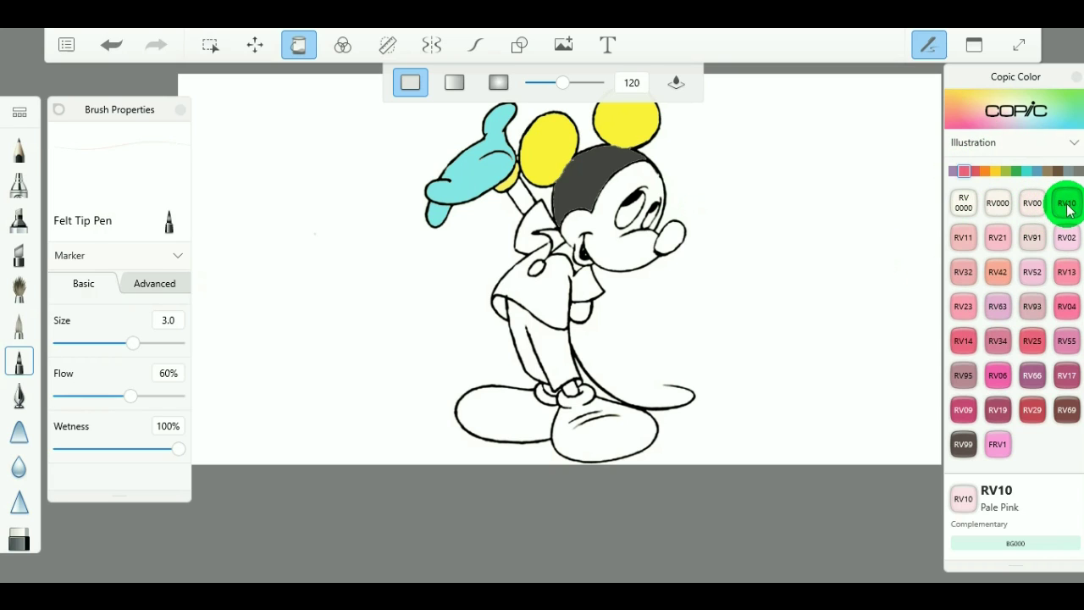
left_click(618, 190)
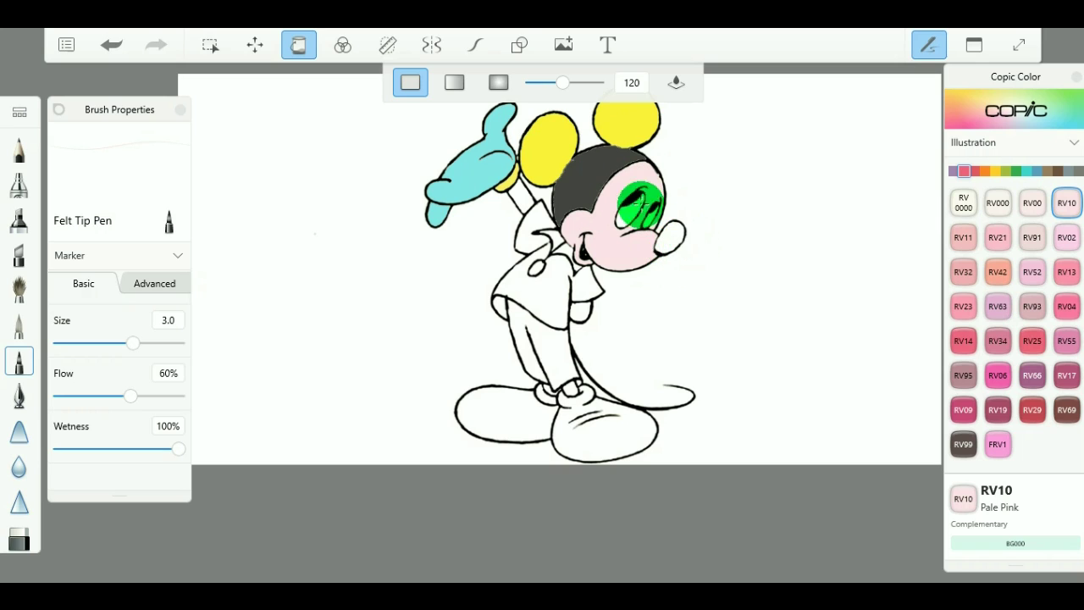
left_click(1078, 172)
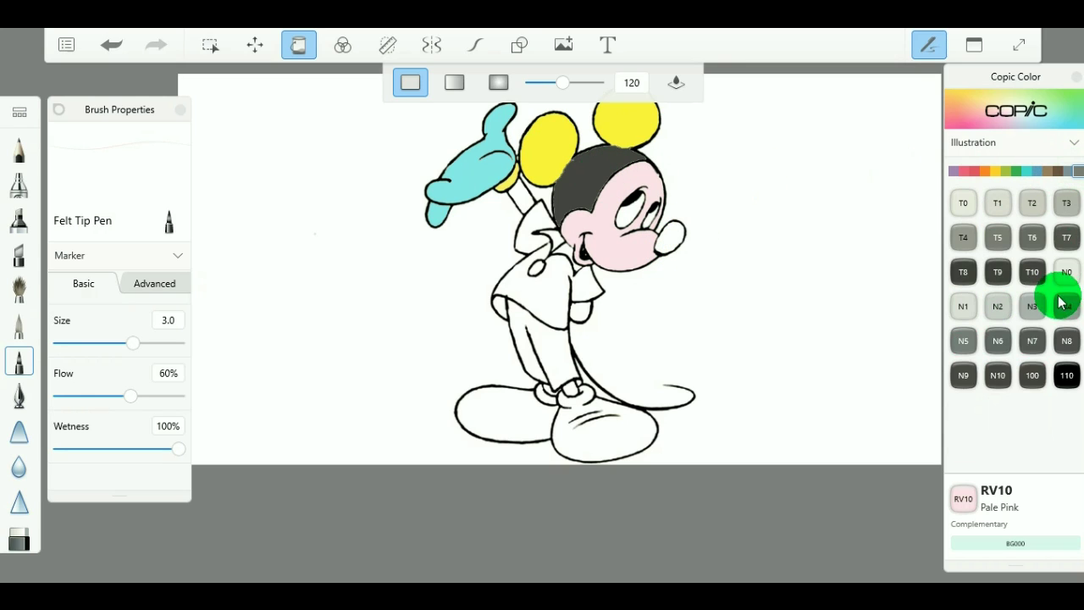
left_click(1032, 272)
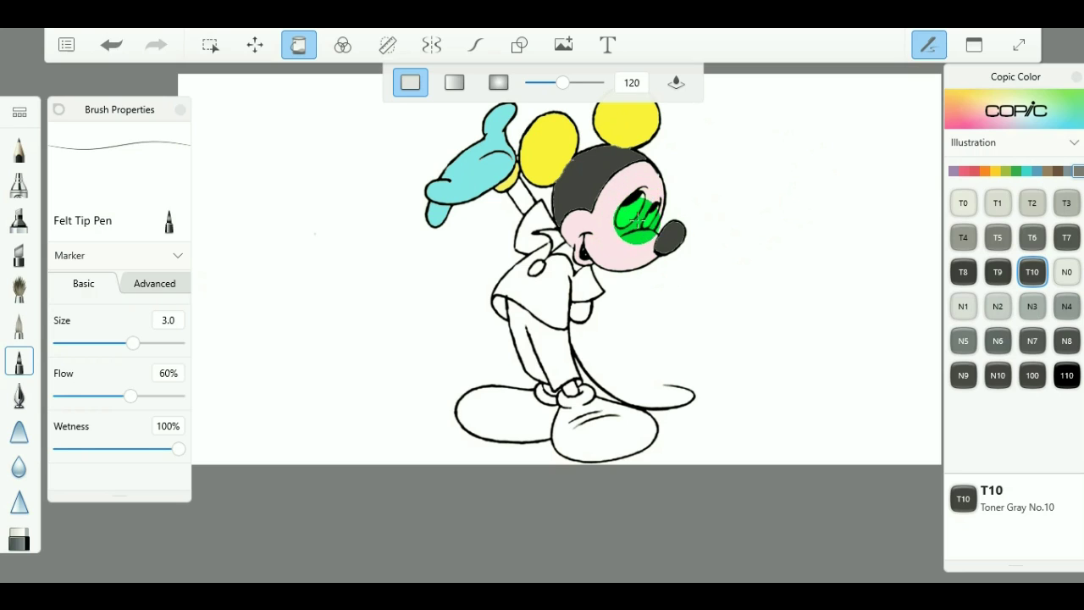
- Fill the whites of both eyes with BV000 Iridescent Mauve
left_click(952, 172)
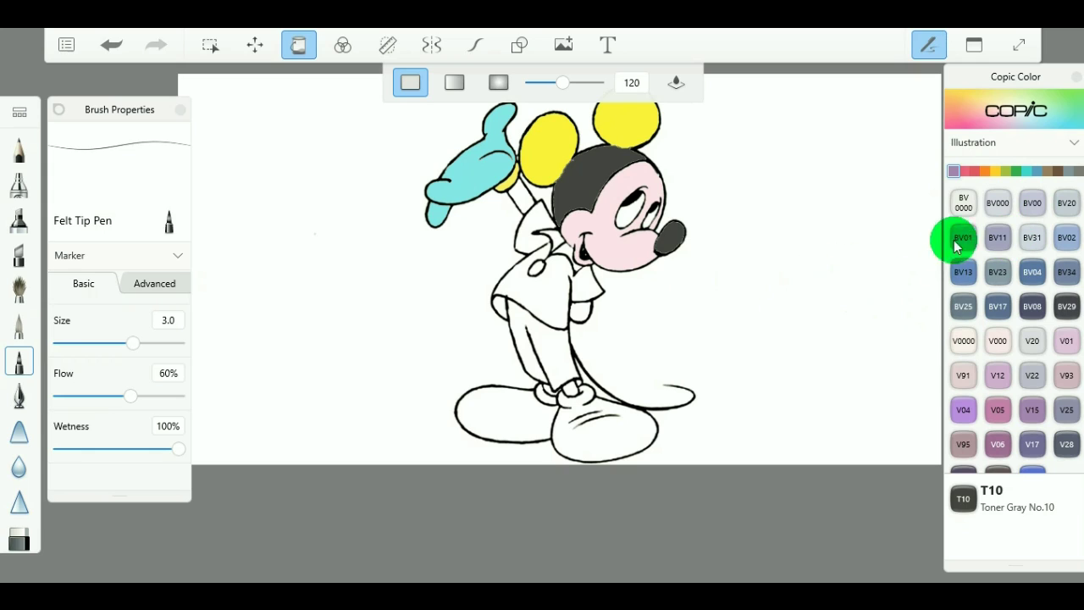
left_click(997, 204)
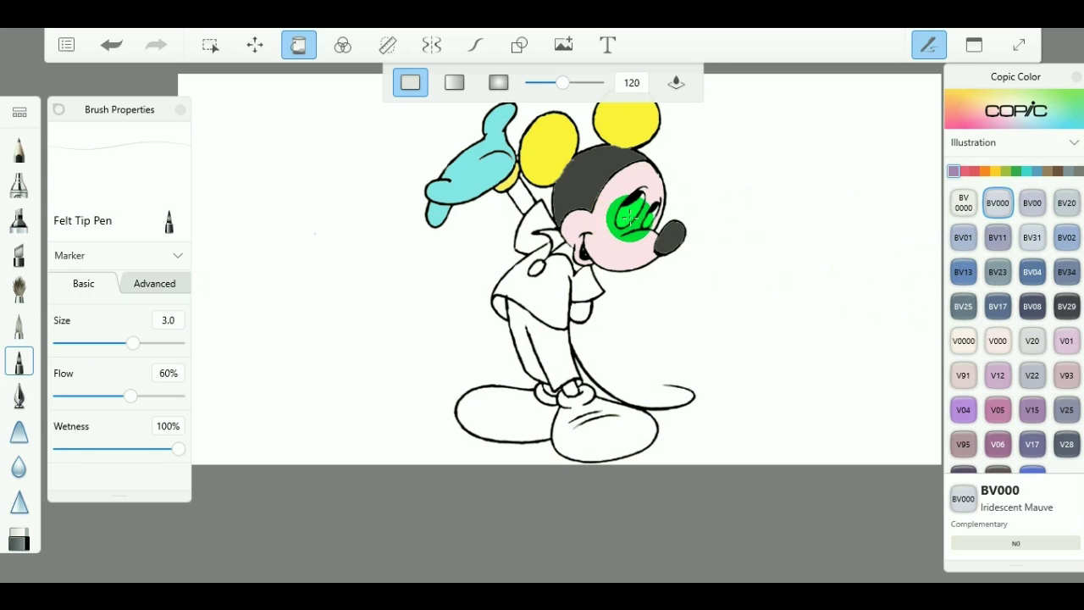
left_click_drag(627, 217, 644, 218)
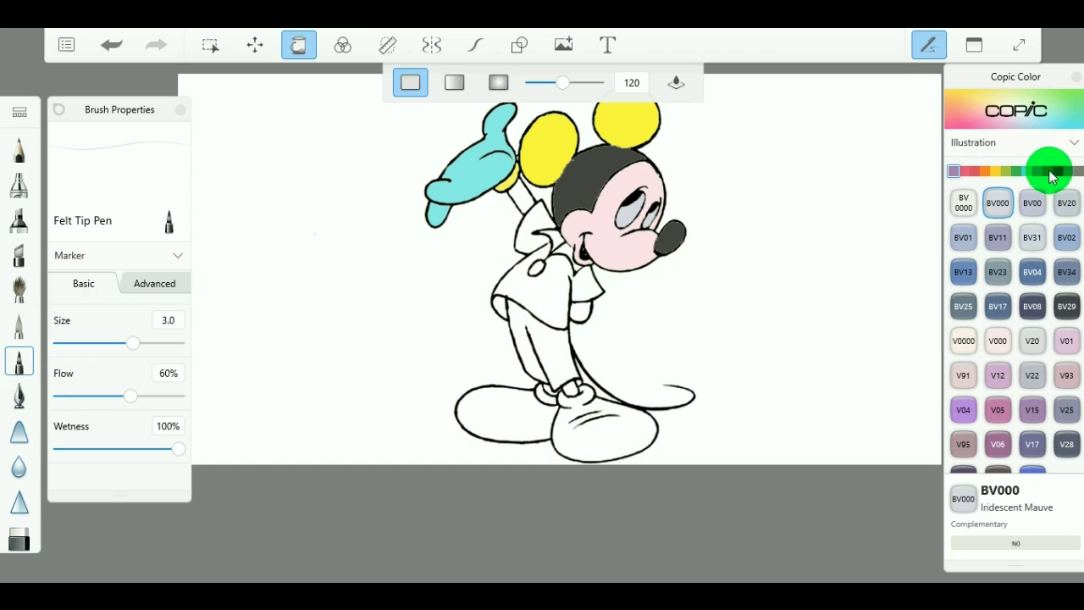
- Flood-fill the shirt body and both sleeves with YG06 Yellowish Green, undoing any fill that lands on the outlines
left_click(1017, 174)
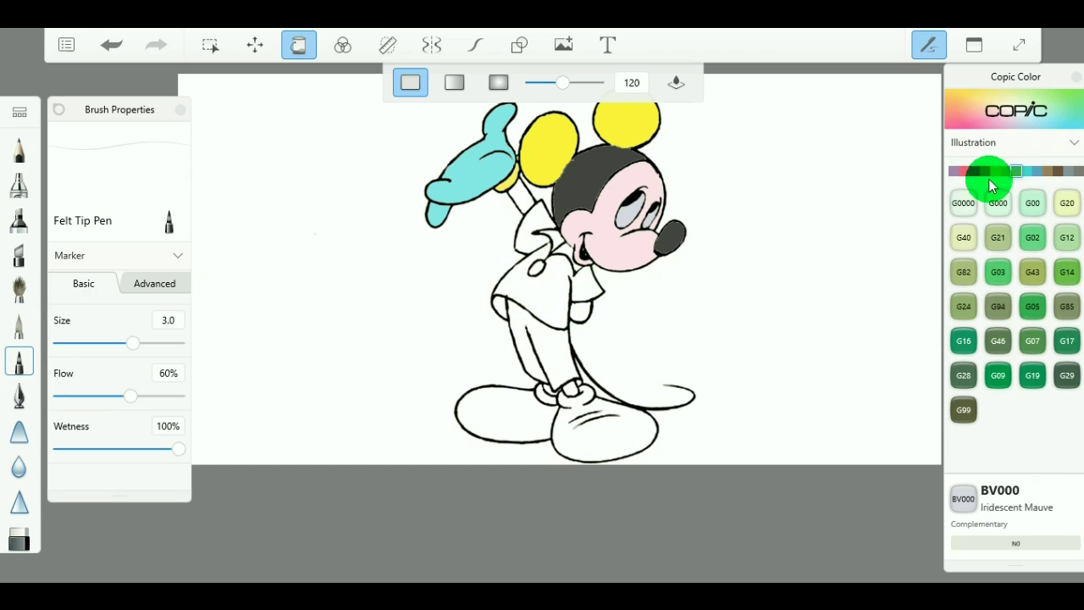
left_click(1026, 174)
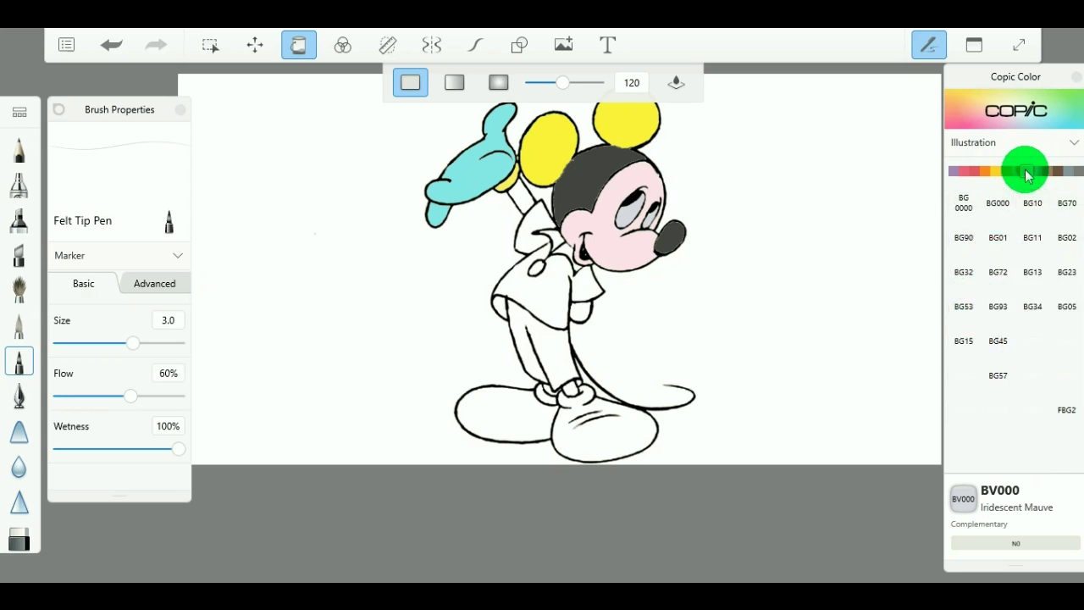
left_click(1012, 172)
left_click(1005, 171)
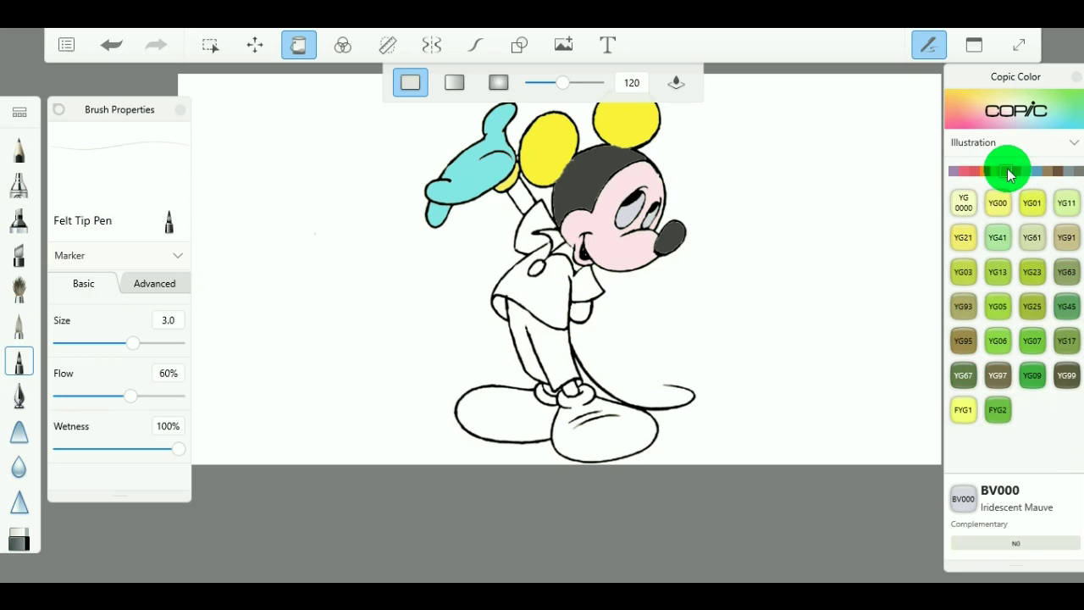
left_click(995, 341)
left_click_drag(548, 294, 532, 230)
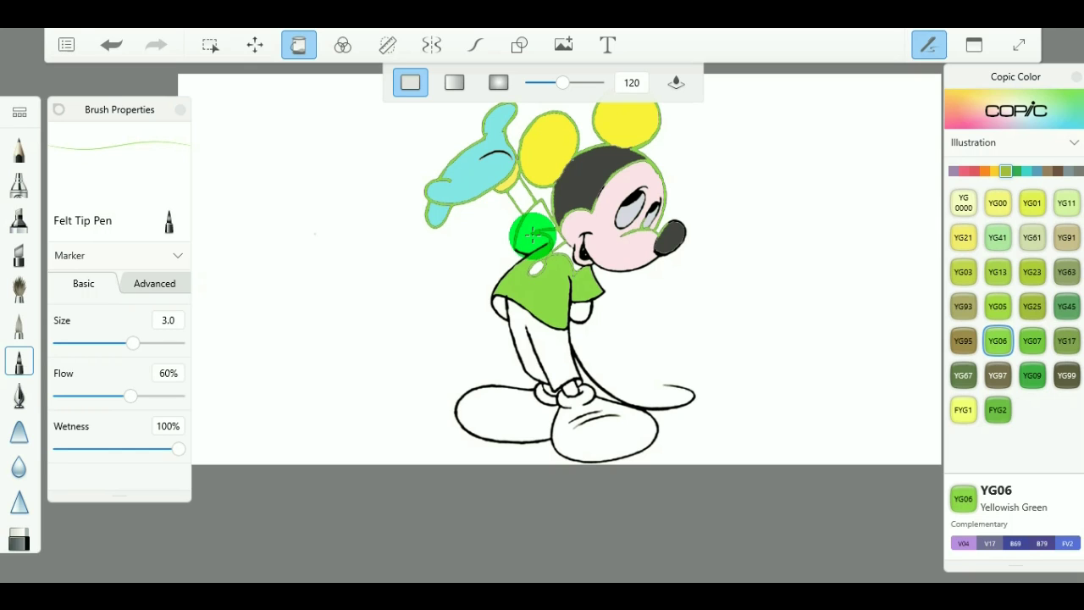
key("ctrl+z")
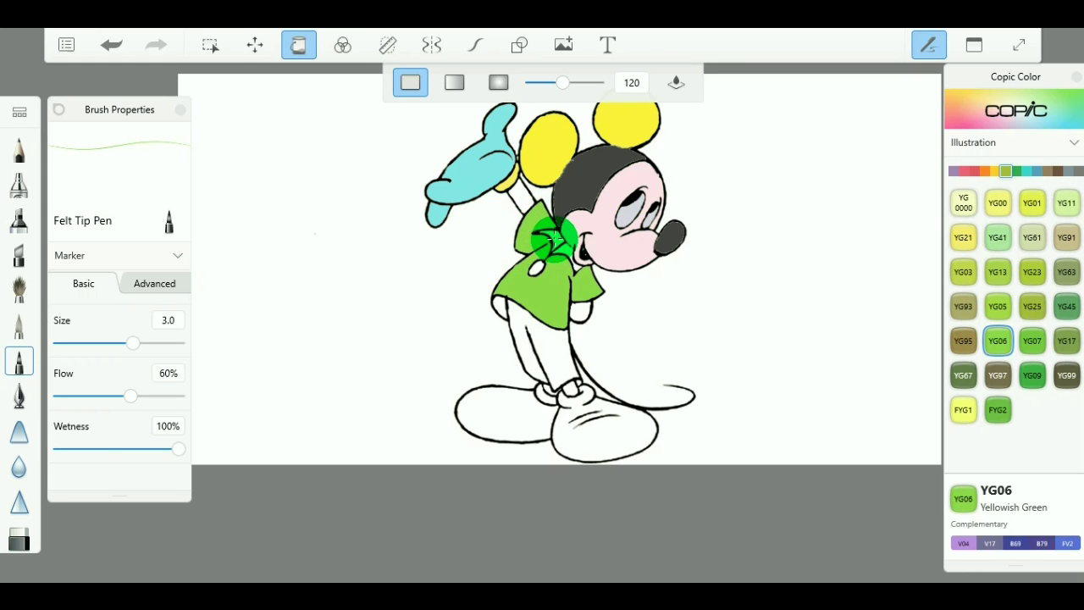
- Fill the collar area behind the neck and the oval button on the shirt with RV66 Raspberry
left_click(964, 171)
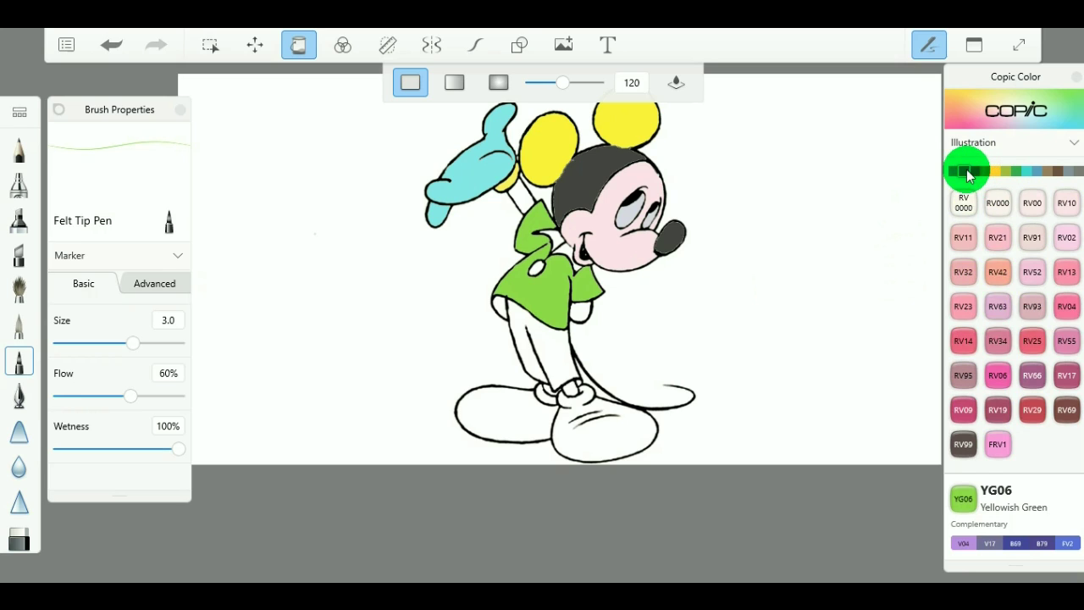
left_click(1032, 377)
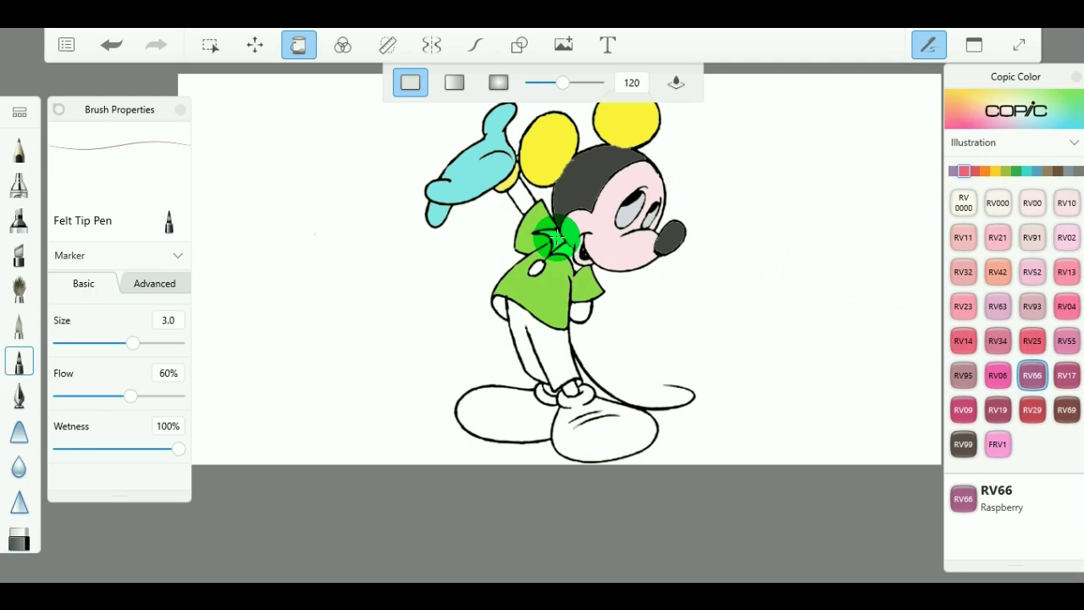
left_click_drag(549, 241, 561, 237)
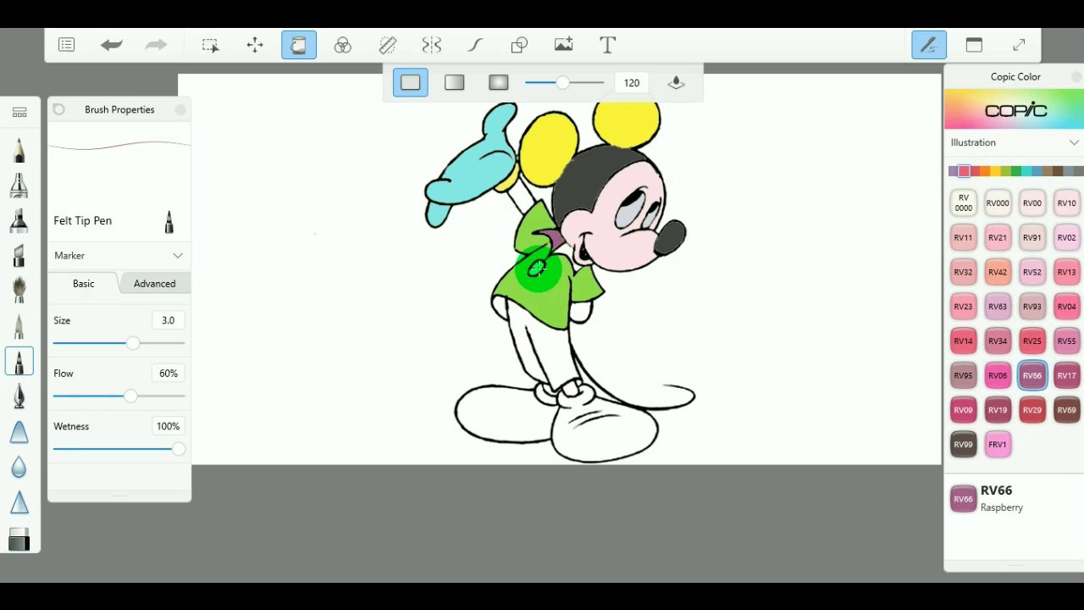
left_click(537, 268)
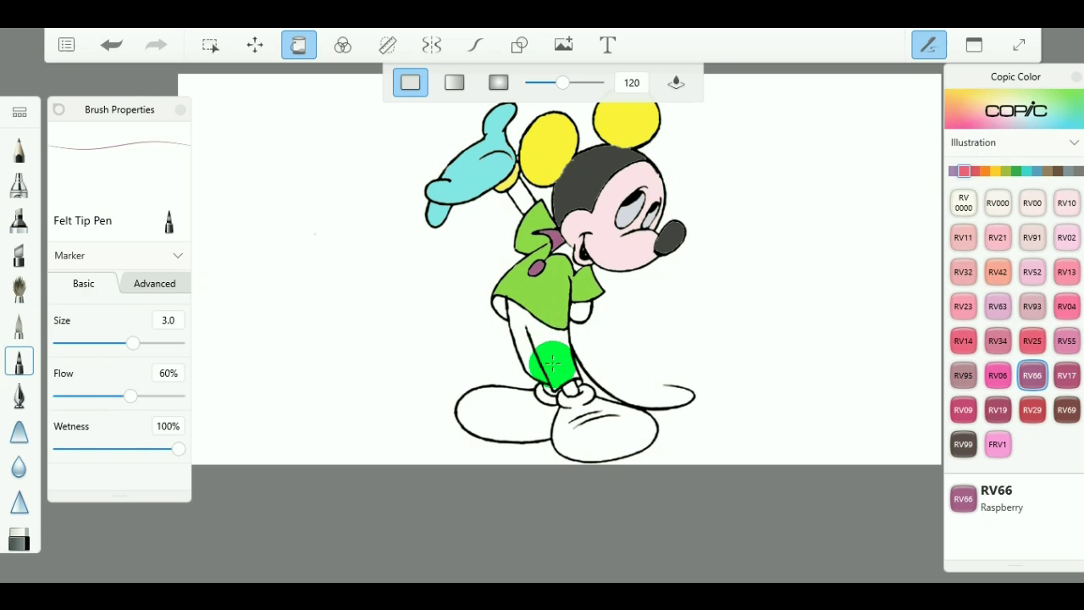
- Fill the trousers with R29 Lipstick Red, and the hand below the sleeve and the ankles with R81 Rose Pink
left_click_drag(537, 310, 547, 359)
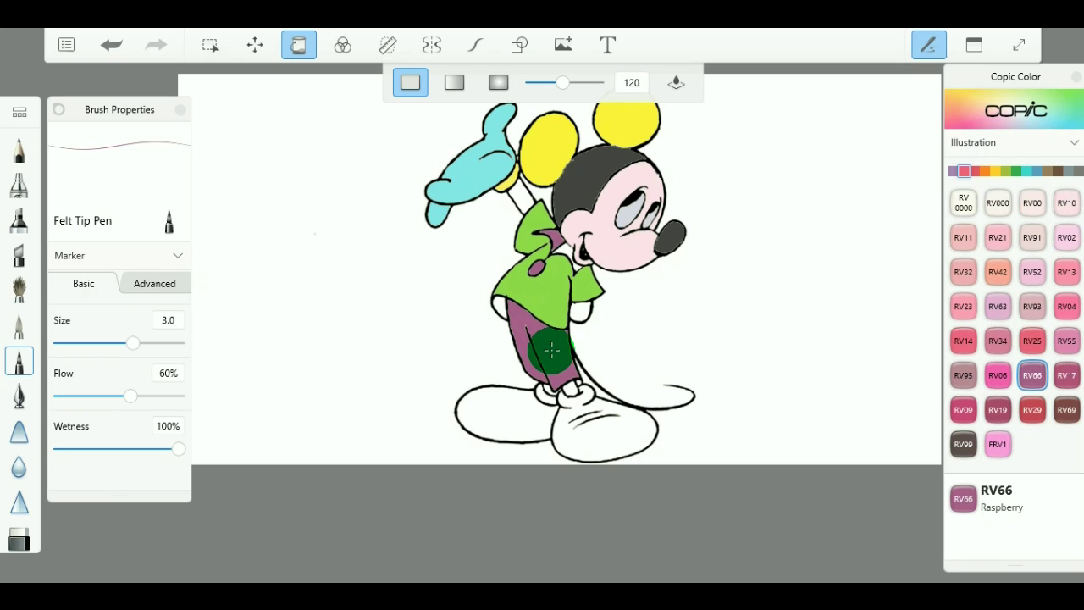
key("ctrl+z")
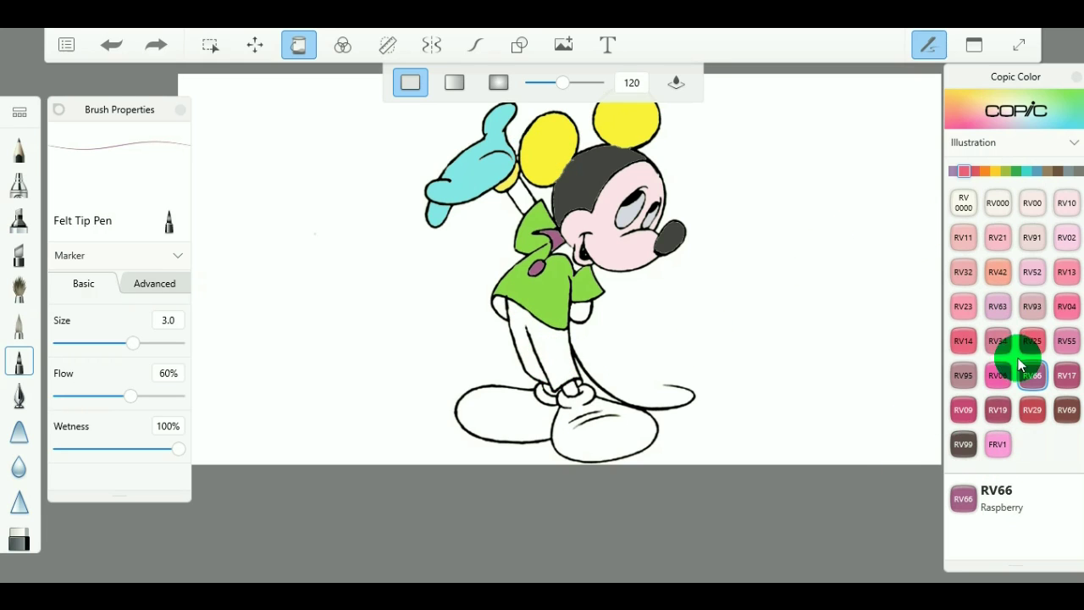
left_click(978, 172)
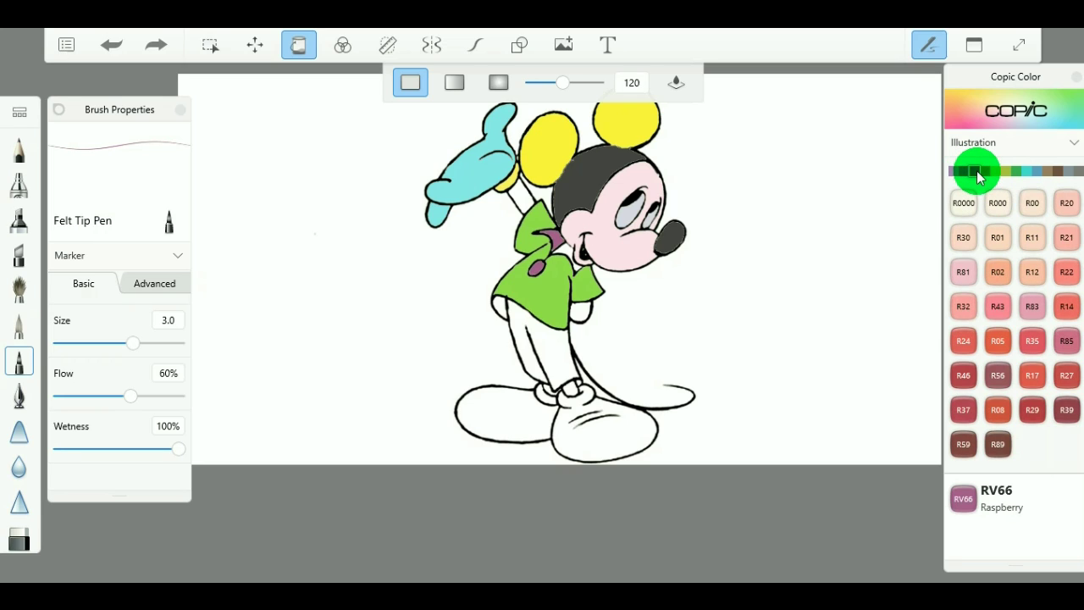
left_click(1032, 410)
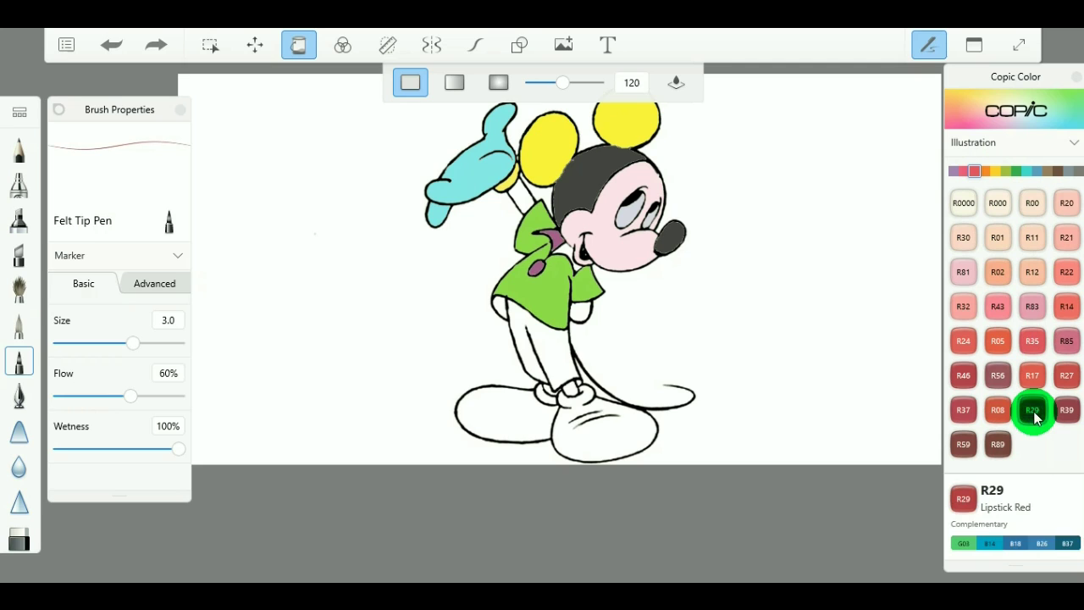
left_click_drag(568, 350, 558, 352)
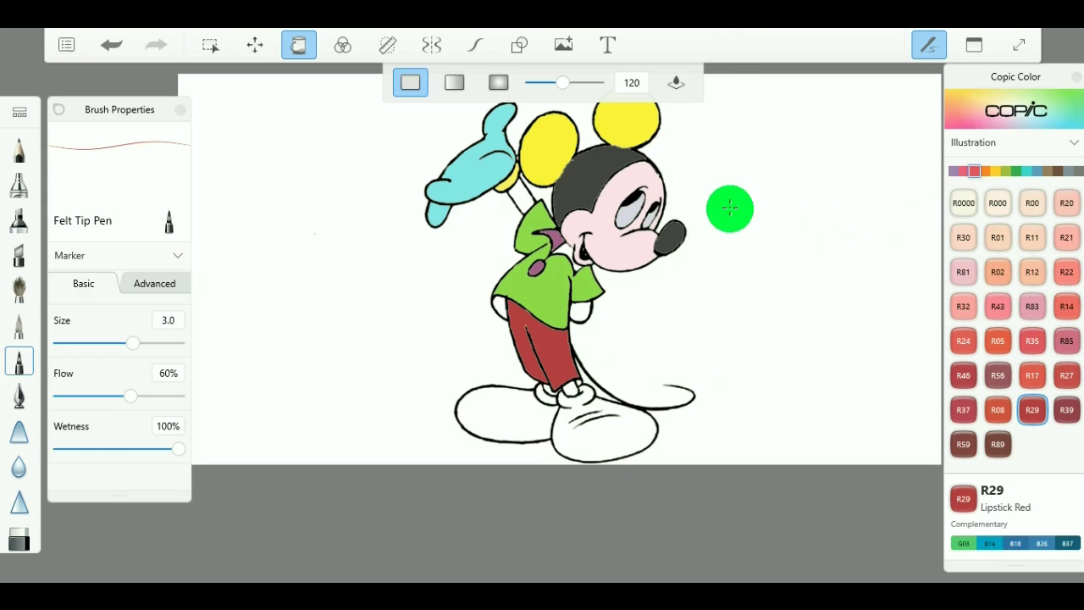
left_click(965, 272)
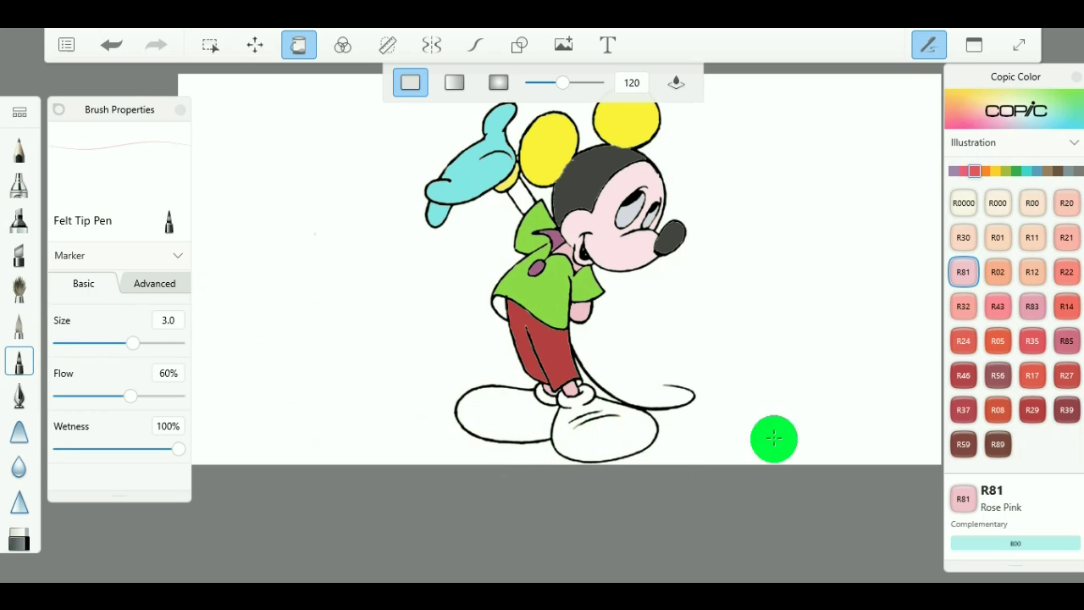
- Flood-fill both shoes with R05 Salmon Red and leave the fill tool
left_click(987, 172)
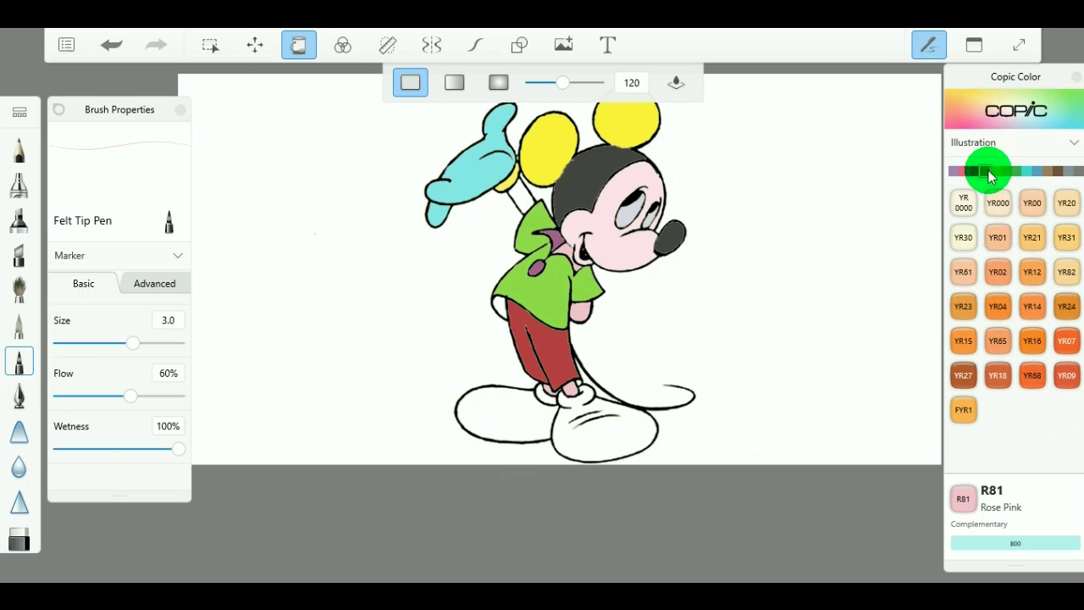
left_click(978, 173)
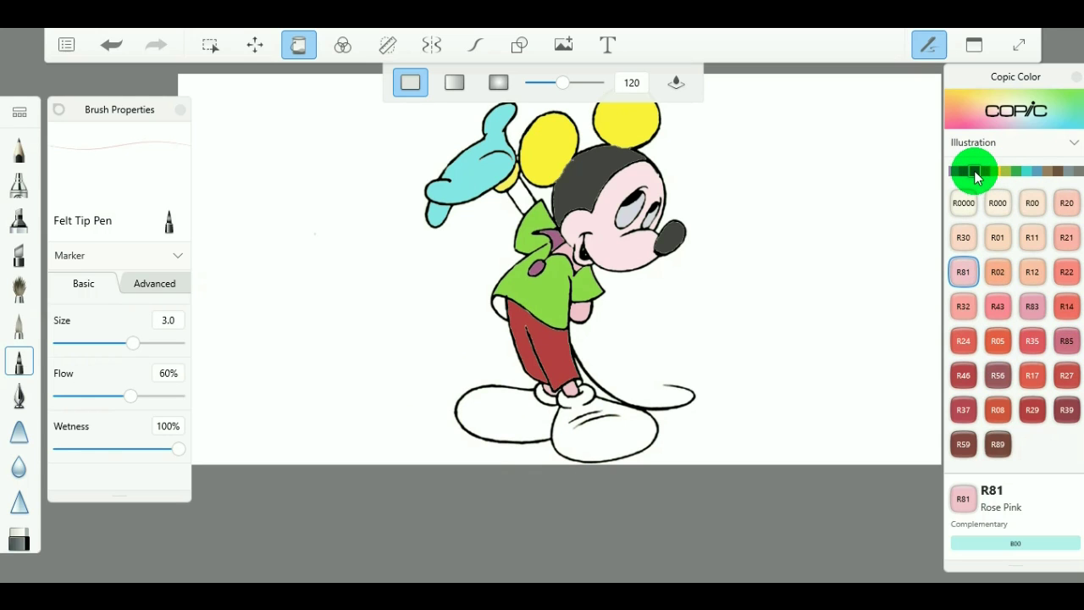
left_click(966, 173)
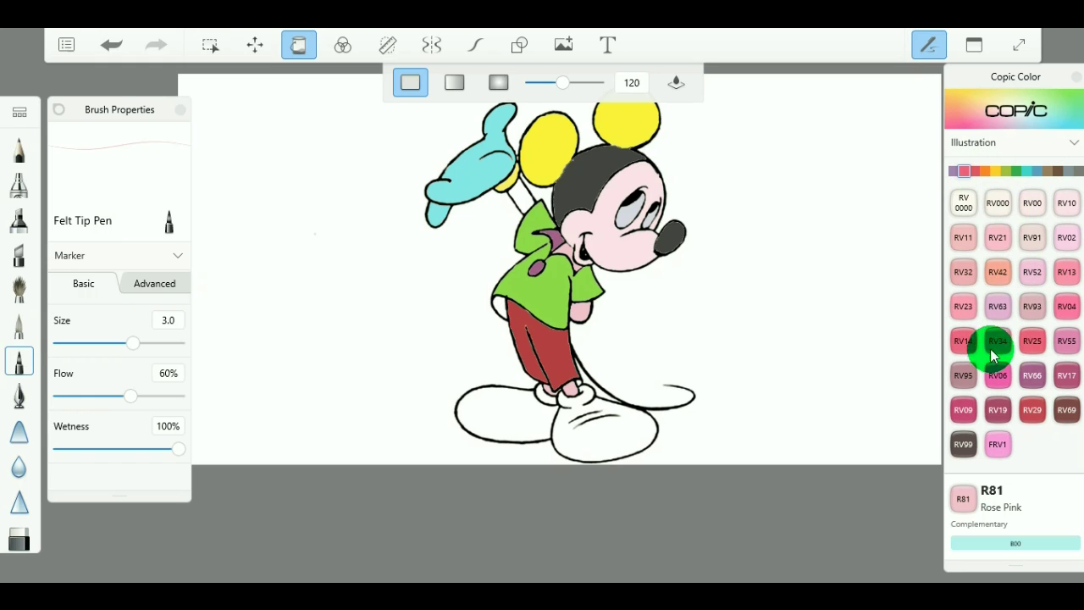
left_click(975, 172)
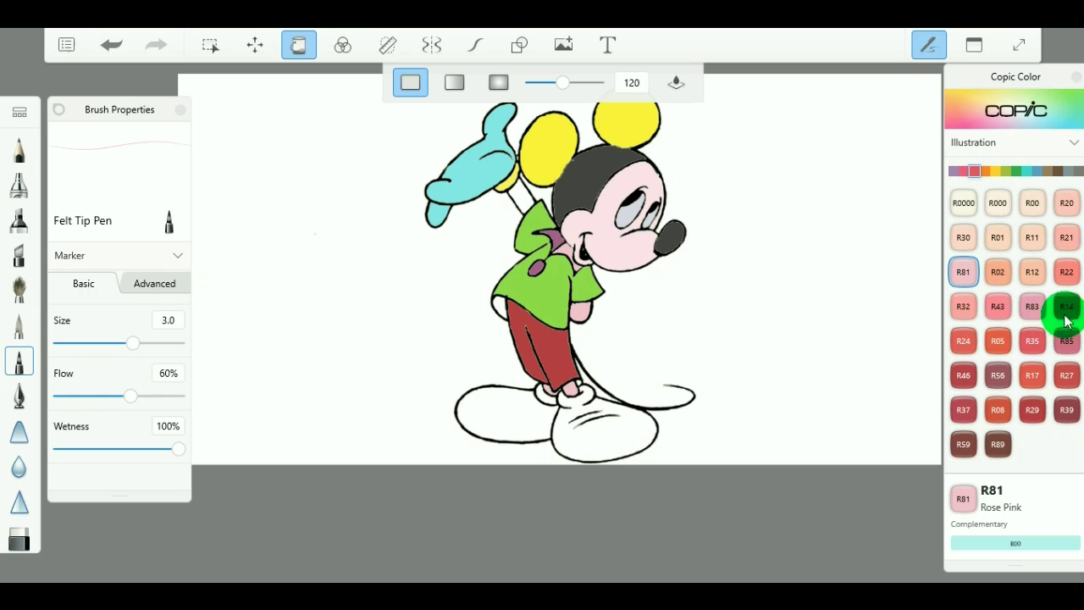
left_click(997, 341)
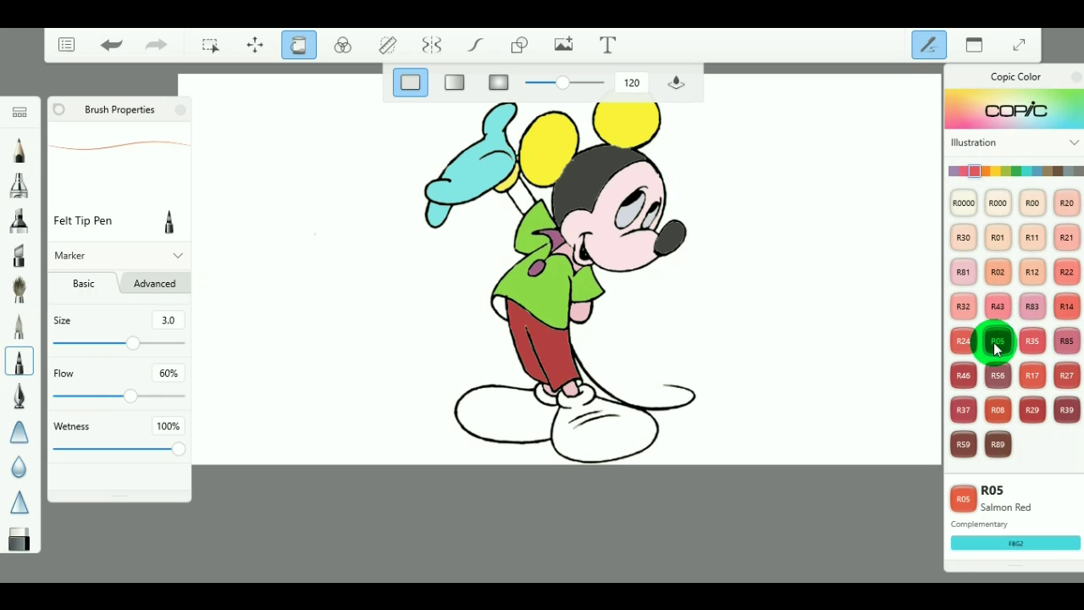
left_click(576, 425)
left_click(518, 415)
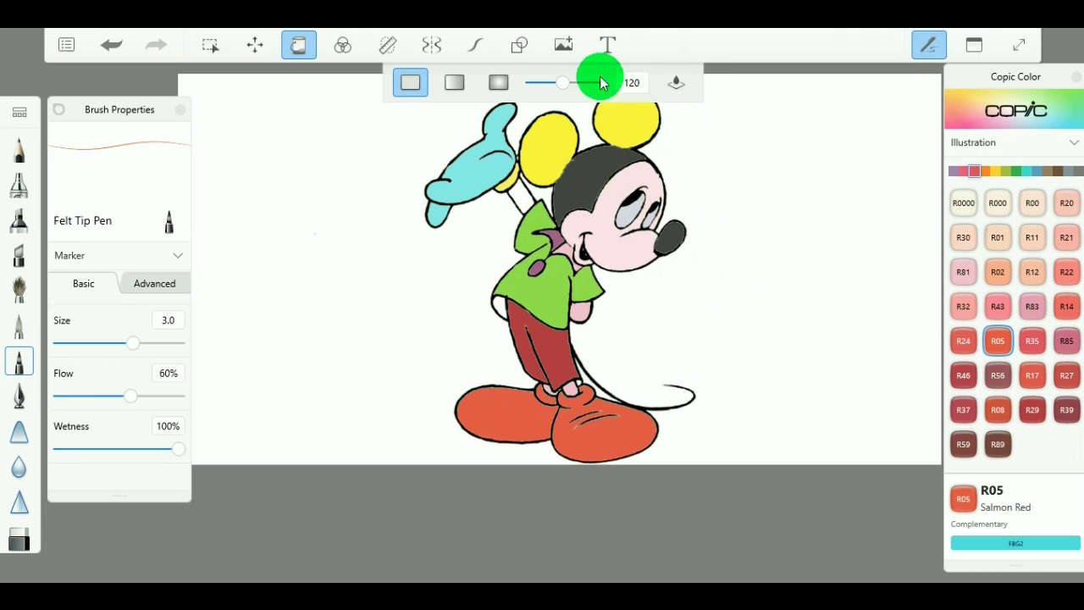
left_click(298, 51)
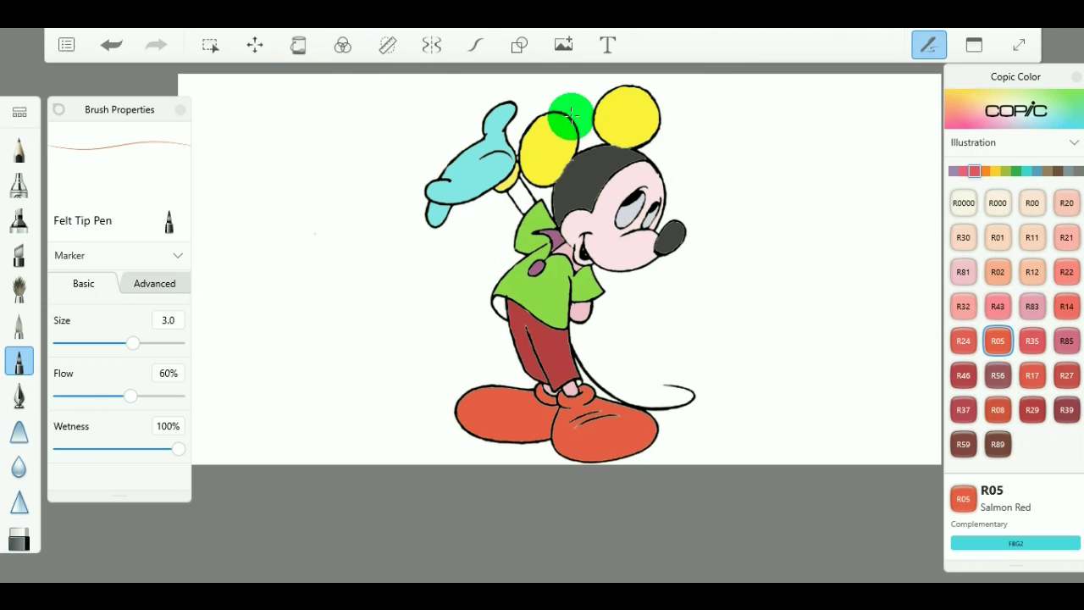
- Add a text object reading "Good Job" to the canvas
left_click(610, 46)
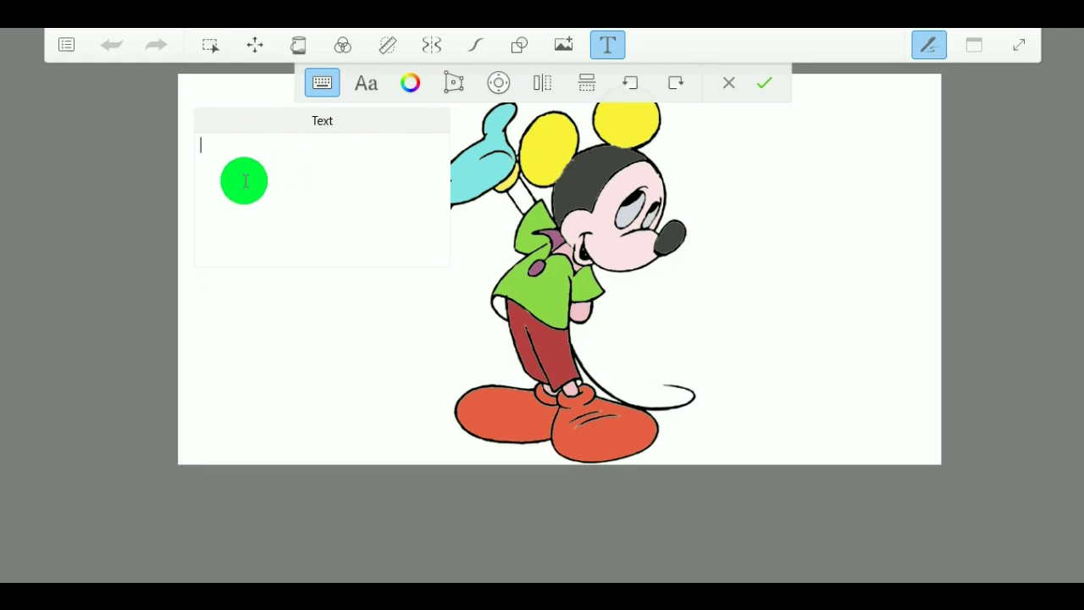
type("Goo")
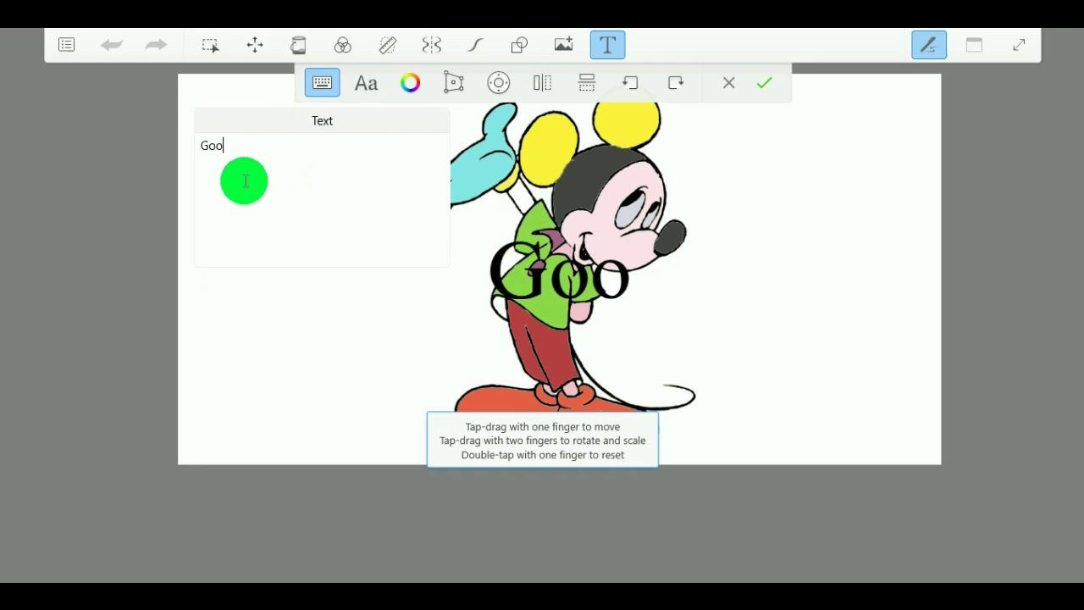
type("d ")
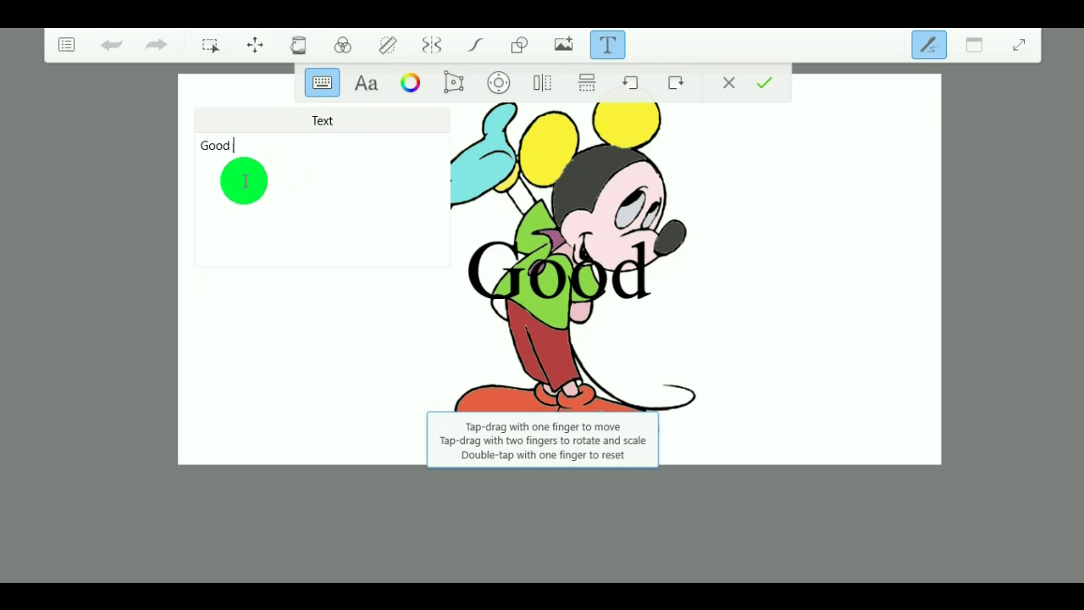
type("Job")
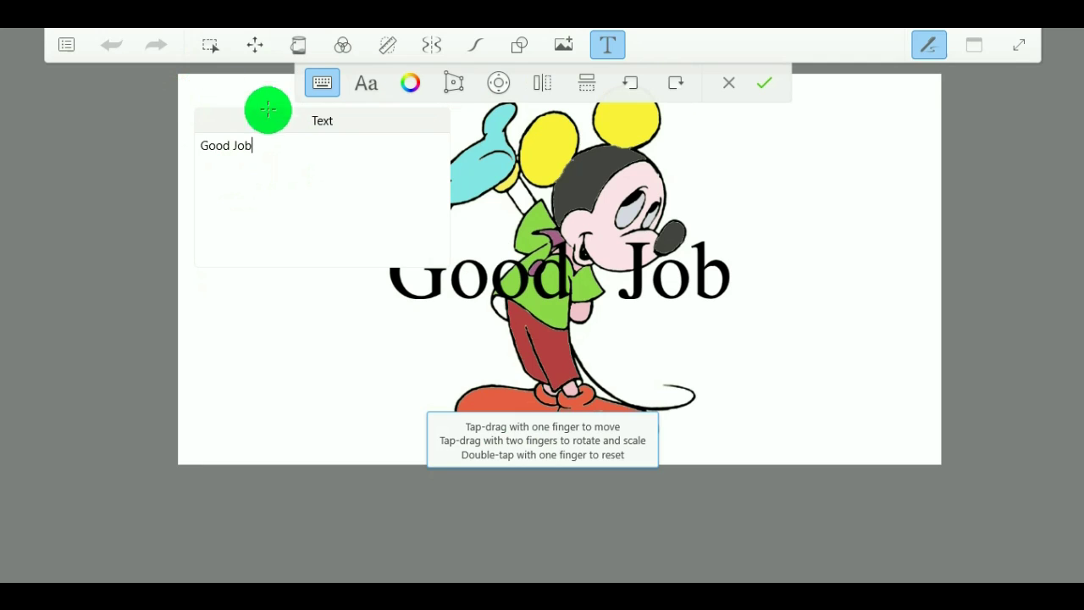
- Distort the "Good Job" text to a little over half its width, keeping its right edge in place, and apply it
left_click(454, 82)
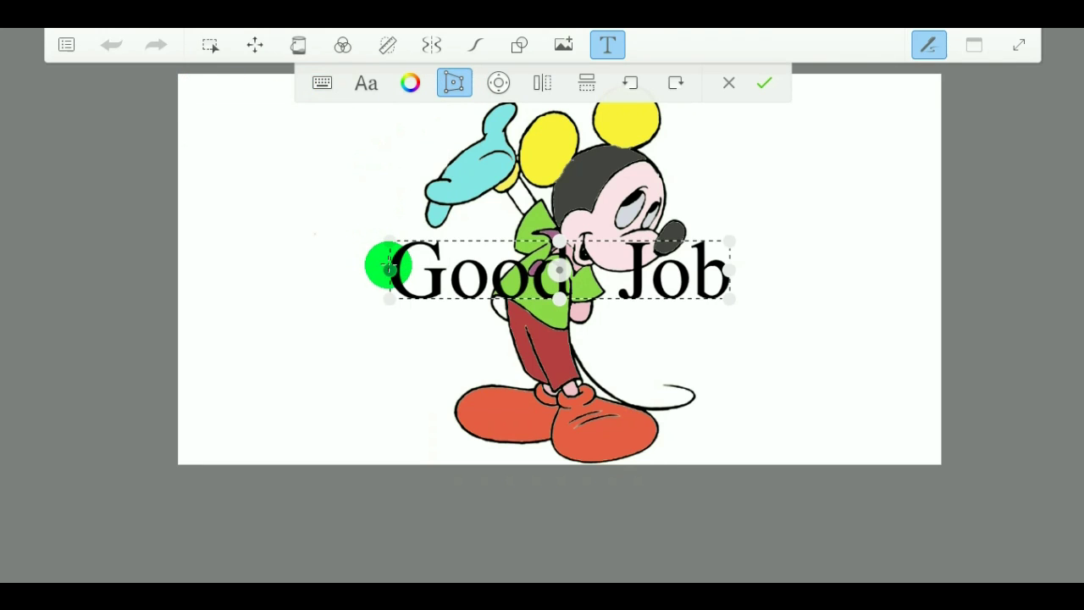
left_click_drag(390, 271, 540, 269)
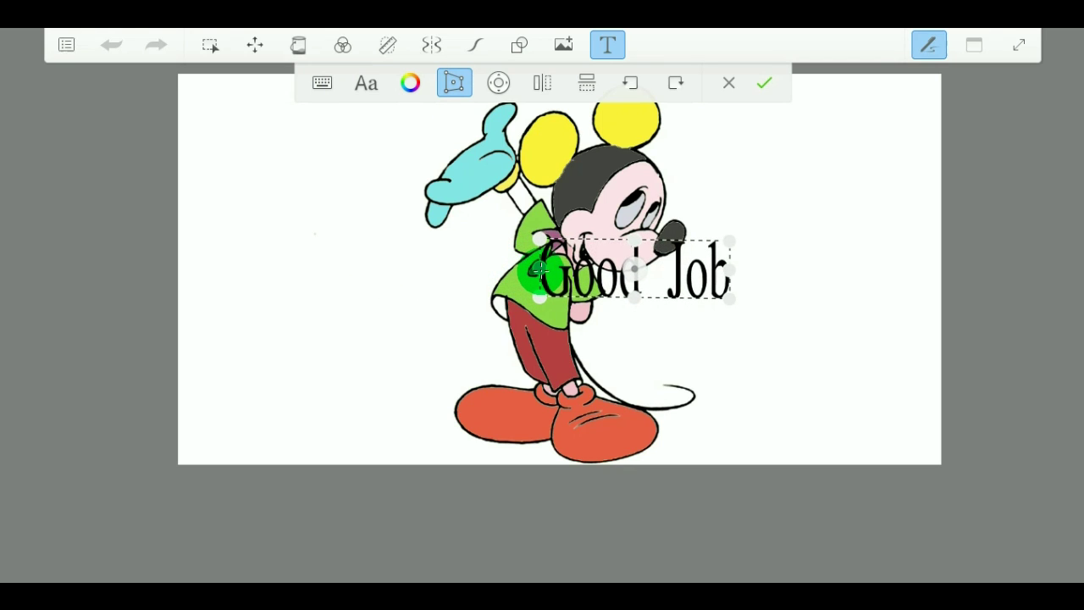
left_click(719, 264)
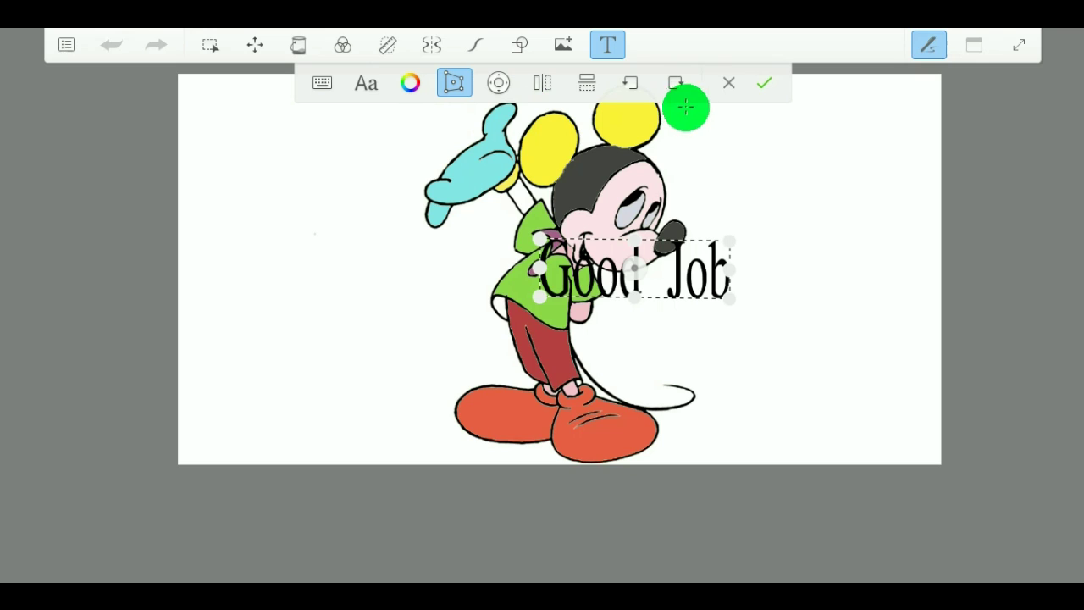
left_click(764, 82)
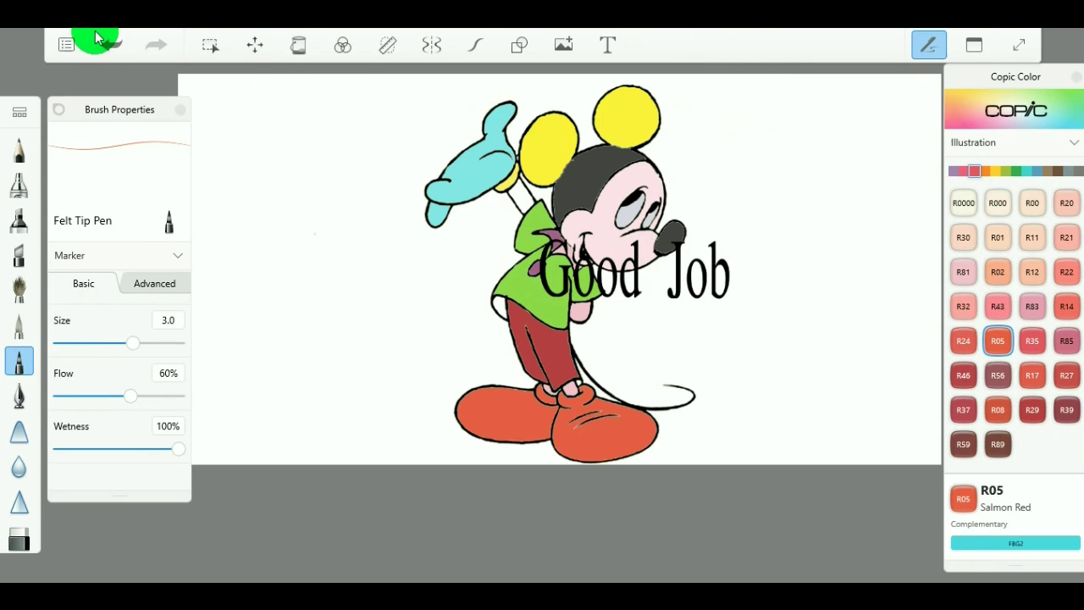
- Move the "Good Job" text to the blank area at the upper right of the drawing, beside Mickey's head
left_click(255, 44)
left_click_drag(637, 283, 765, 167)
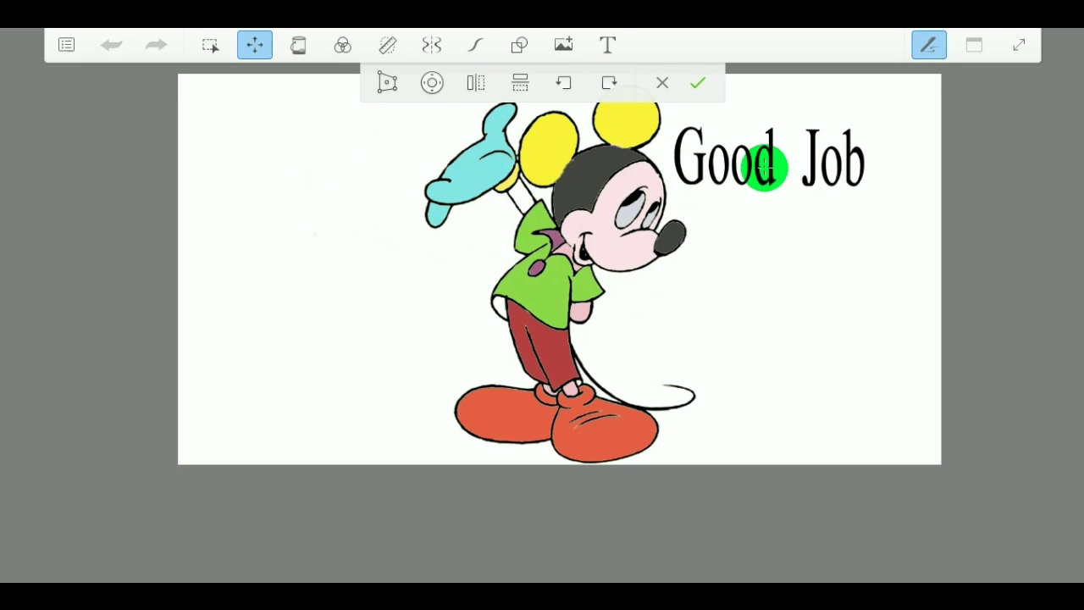
left_click(698, 82)
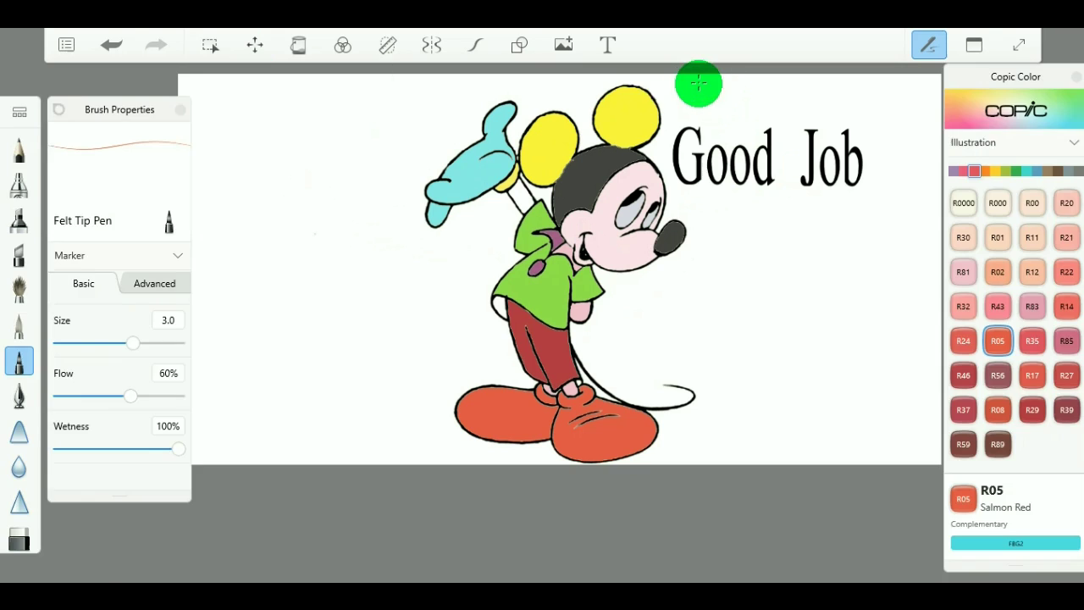